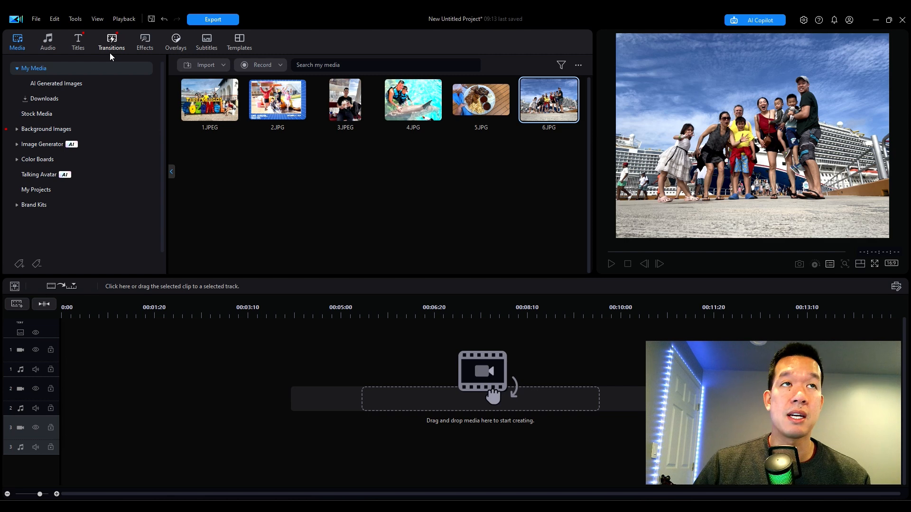
- Add the Travel 11 title from the Popular titles category to the start of video track 2
click(79, 42)
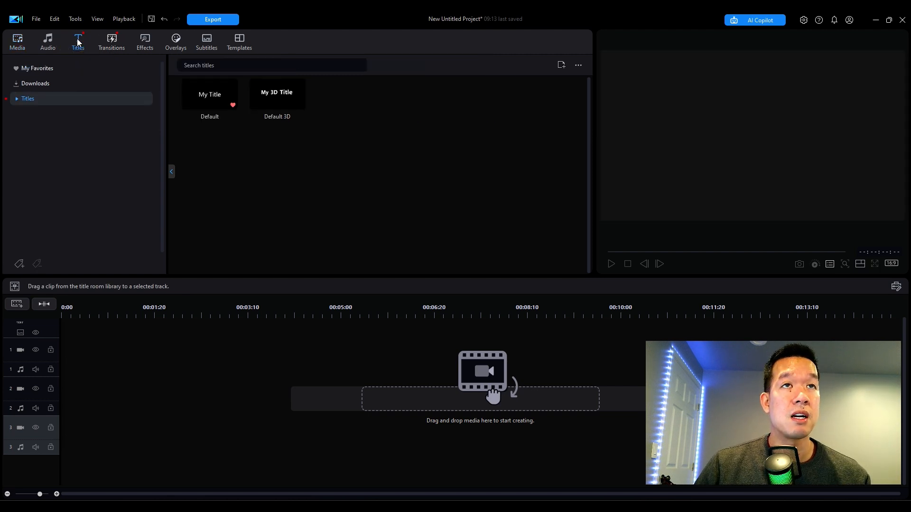
click(17, 101)
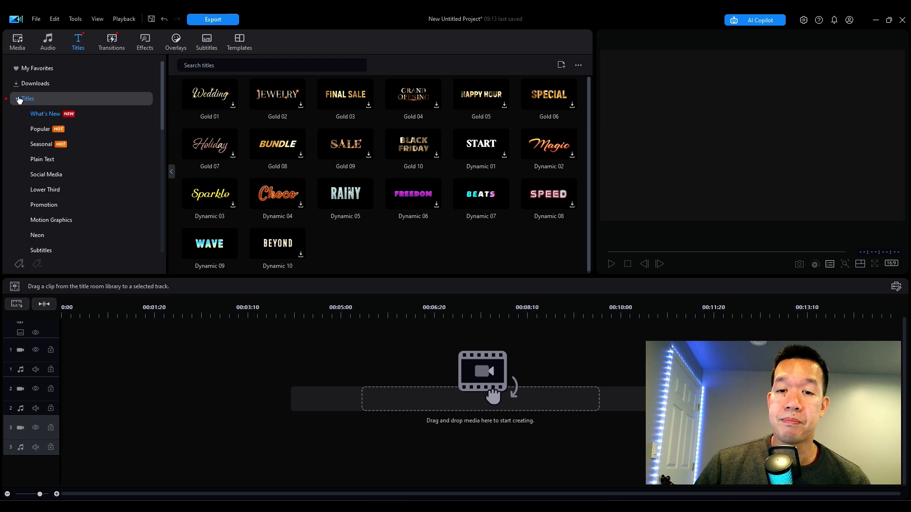
click(44, 129)
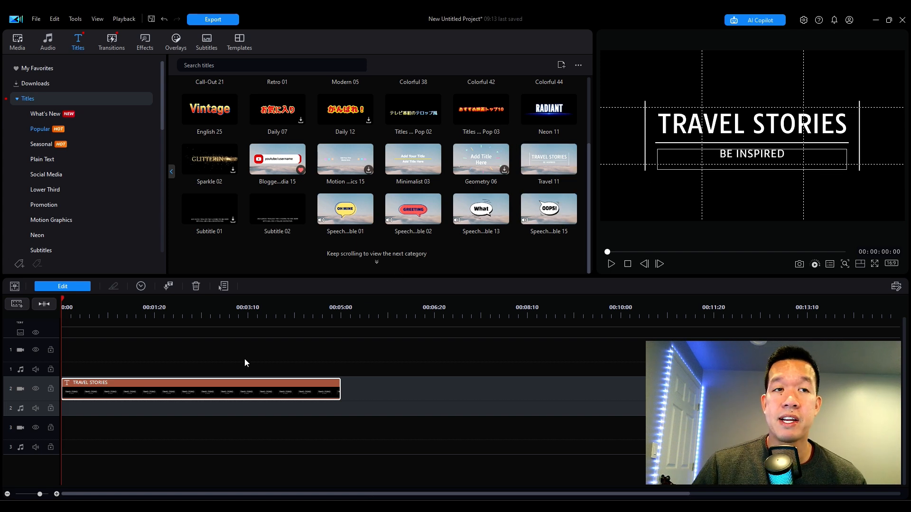
- Replace the title clip's first text with "Cruise Vacation!" and its second text with "Holiday 2024"
double_click(84, 385)
click(78, 80)
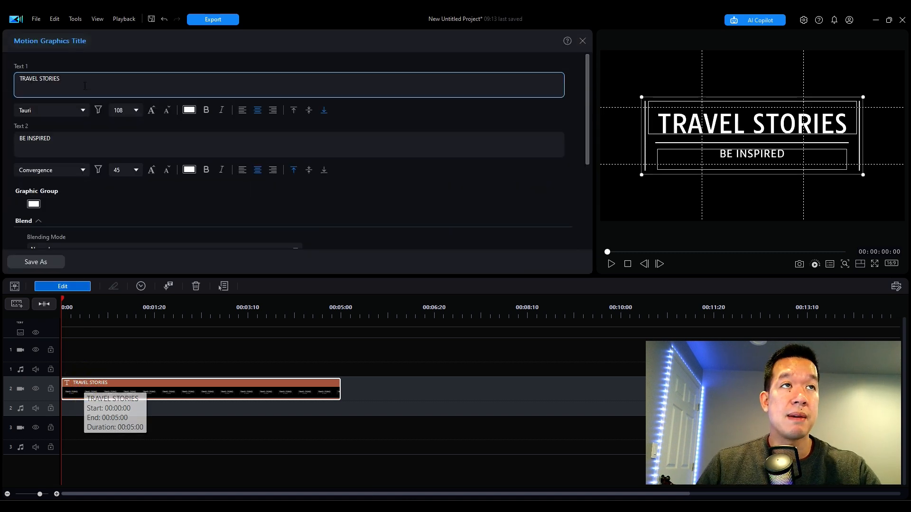
triple_click(83, 84)
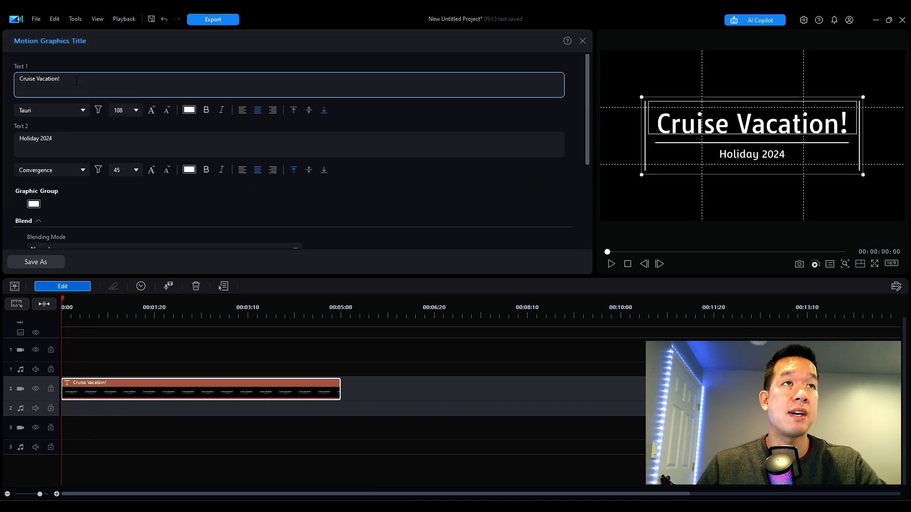
click(66, 142)
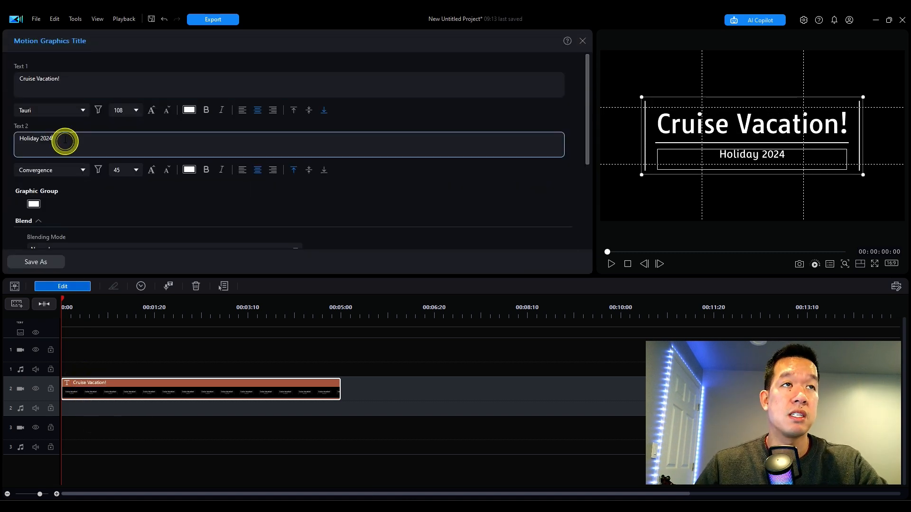
key(BackSpace)
text(4)
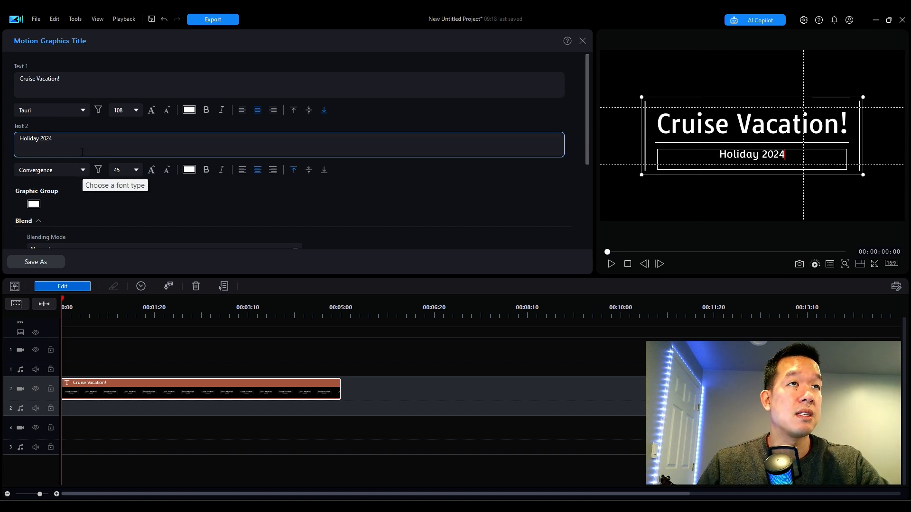
- Set the font size of the title's first text to 118 and play the title clip to preview it
click(82, 109)
click(177, 195)
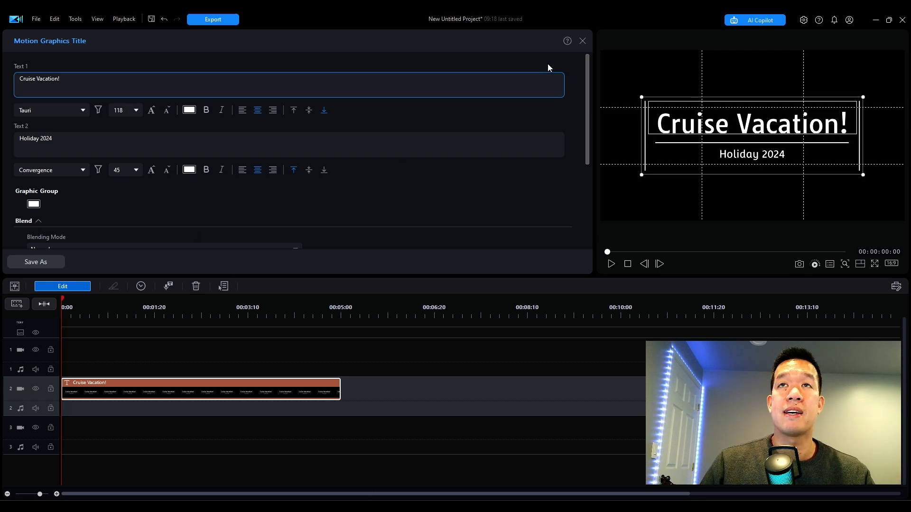
click(583, 41)
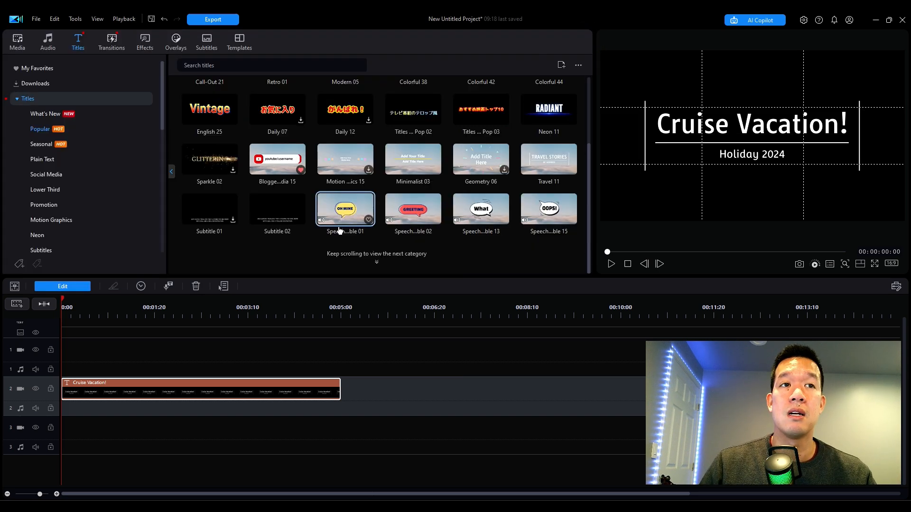
click(611, 264)
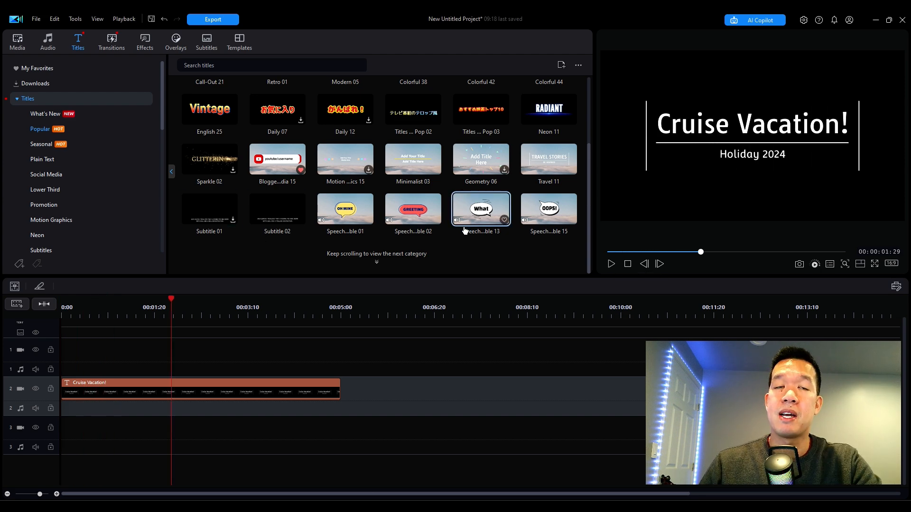
- Add the starry night background image from the Sky category to the start of video track 1, as the title's backdrop
click(22, 42)
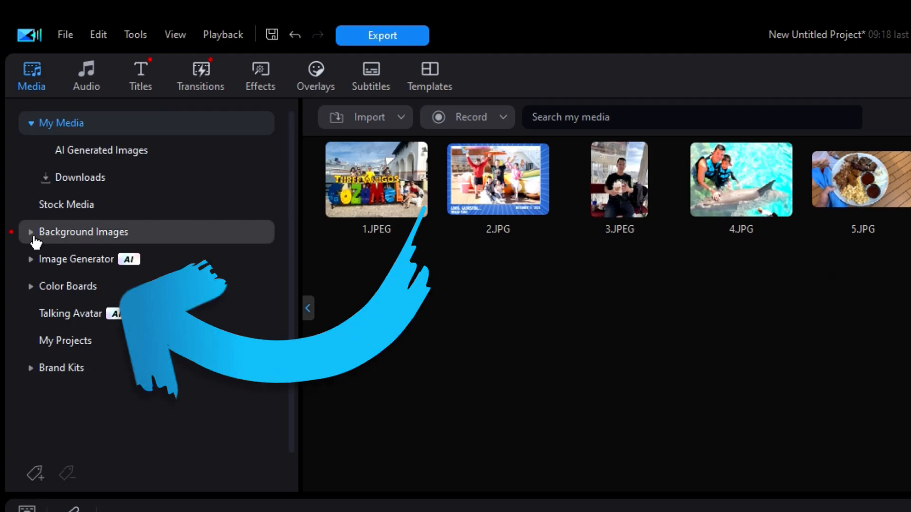
click(36, 286)
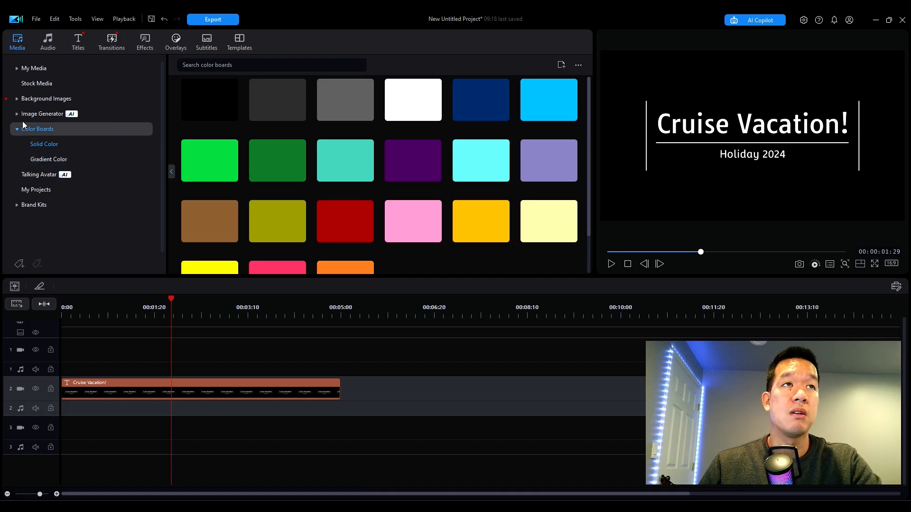
click(18, 100)
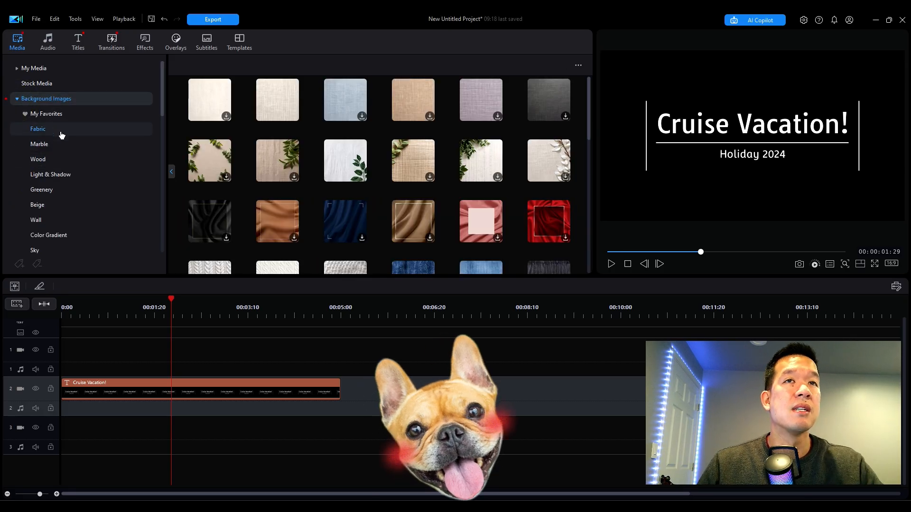
scroll(69, 185, down, 1)
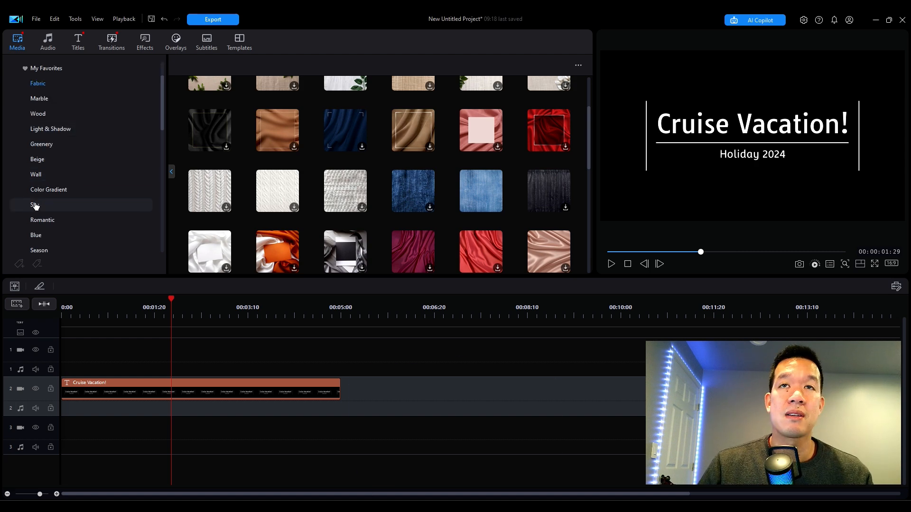
scroll(37, 205, down, 1)
scroll(82, 197, down, 1)
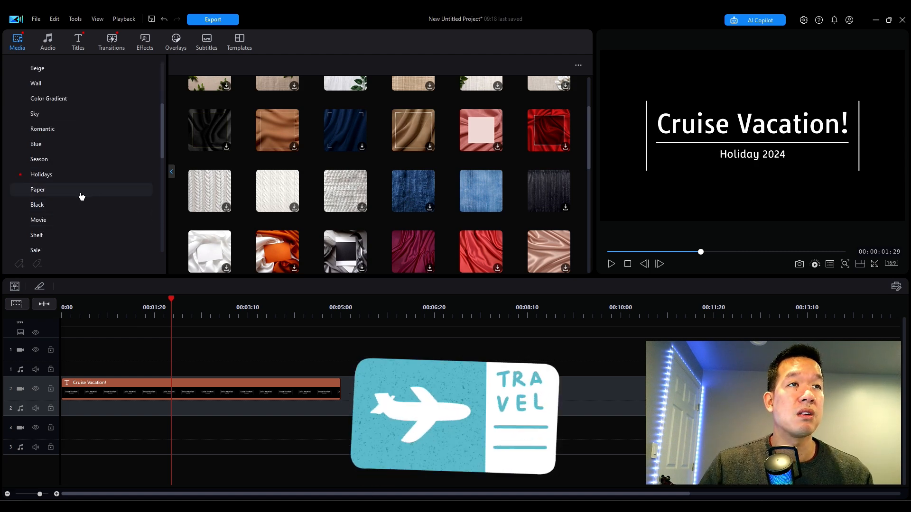
click(43, 113)
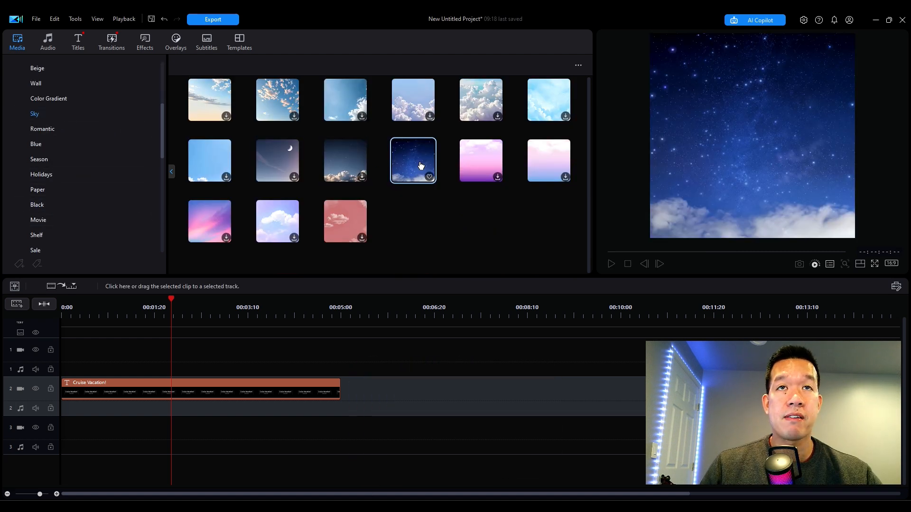
drag(420, 166, 58, 359)
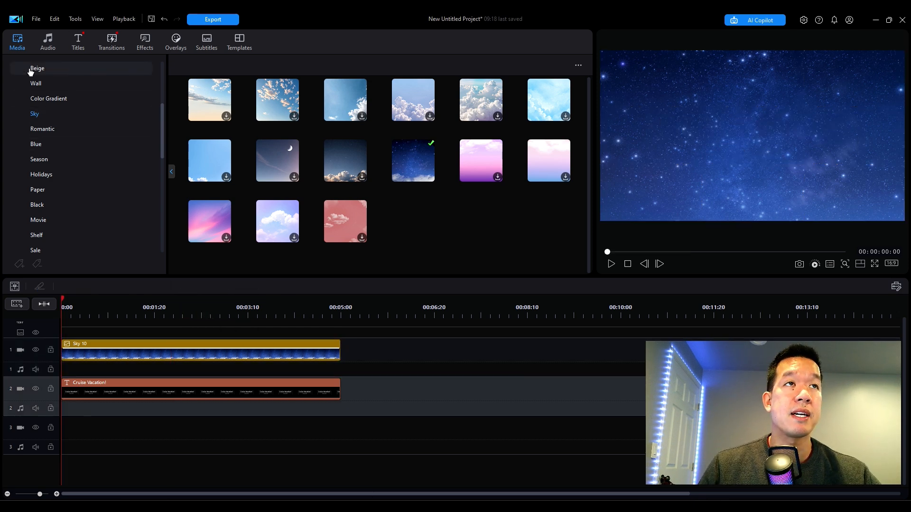
- Place all six imported photos, 1.JPEG to 6.JPG, on video track 1 directly after the sky background clip
scroll(72, 95, up, 3)
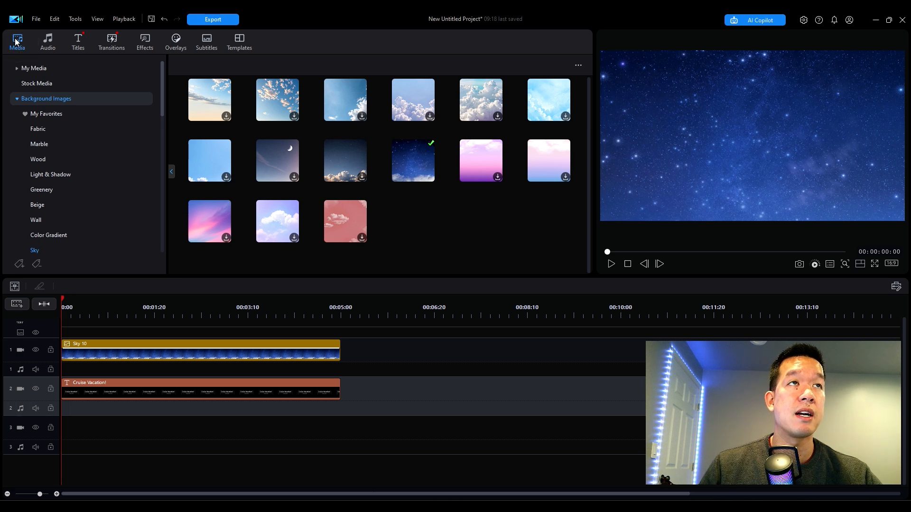
click(35, 67)
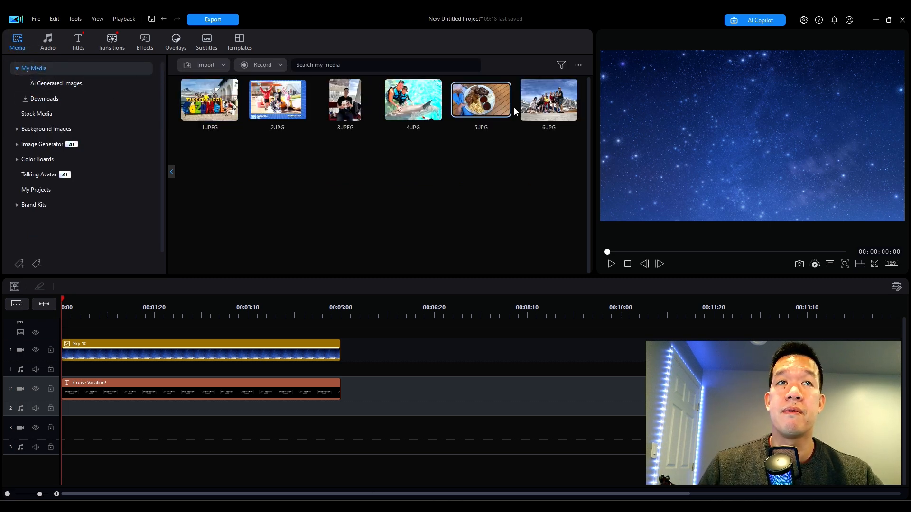
click(209, 84)
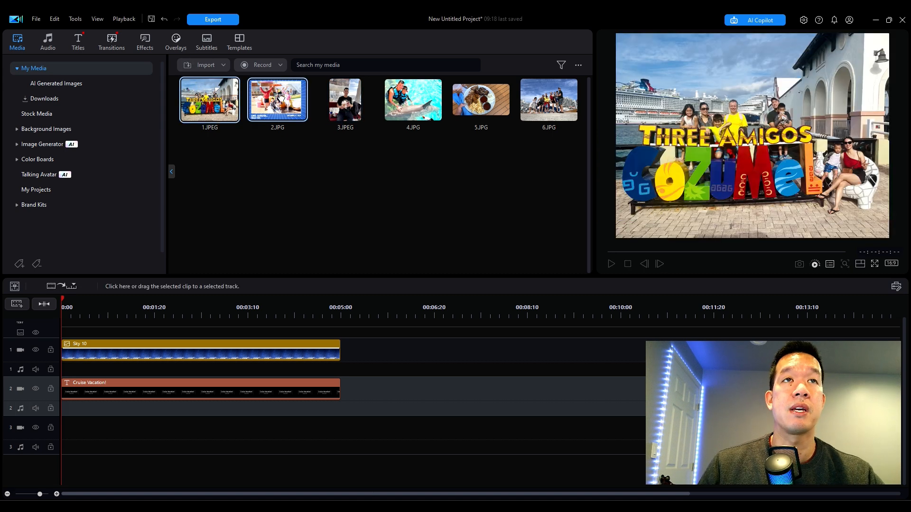
shift+click(560, 109)
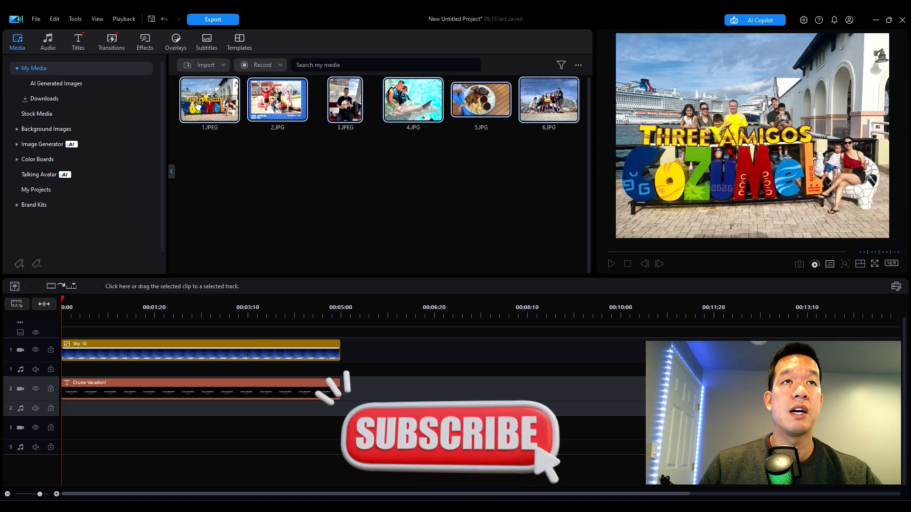
drag(198, 105, 349, 360)
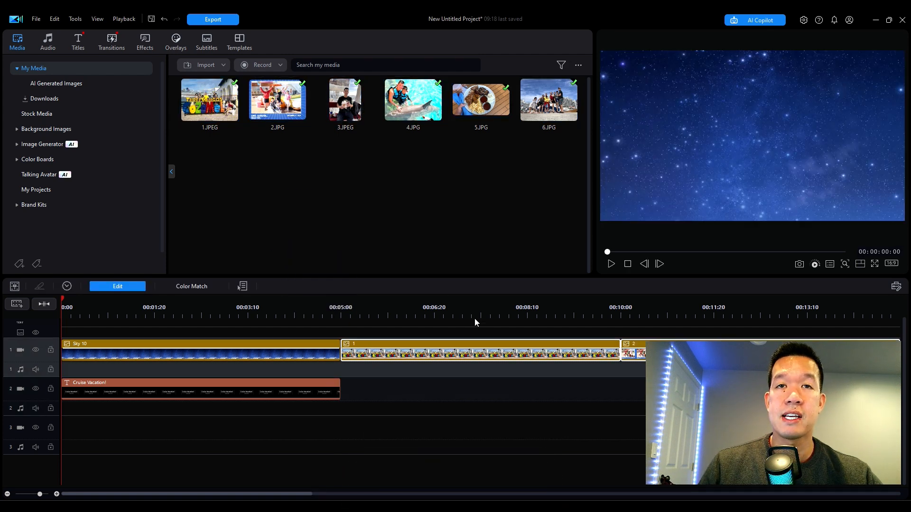
- Check the duration setting of the photo 3 clip on the timeline
scroll(478, 315, down, 5)
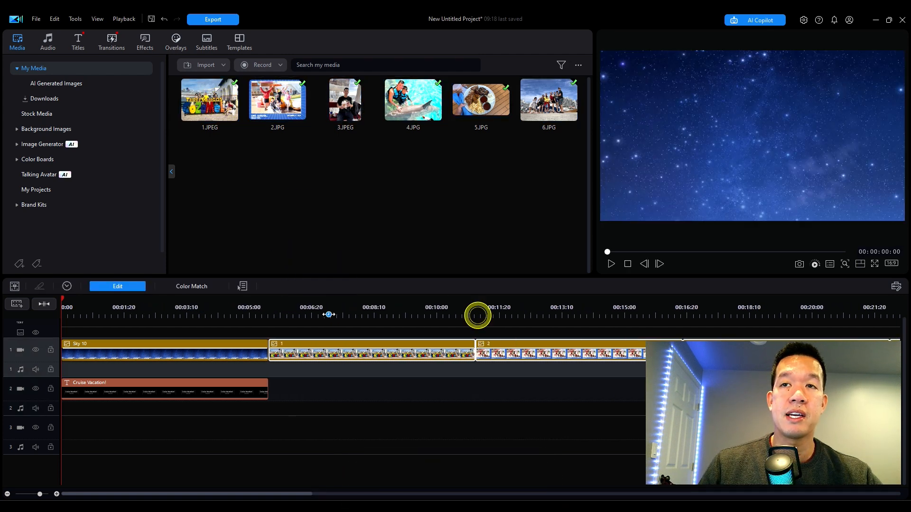
click(392, 370)
click(434, 352)
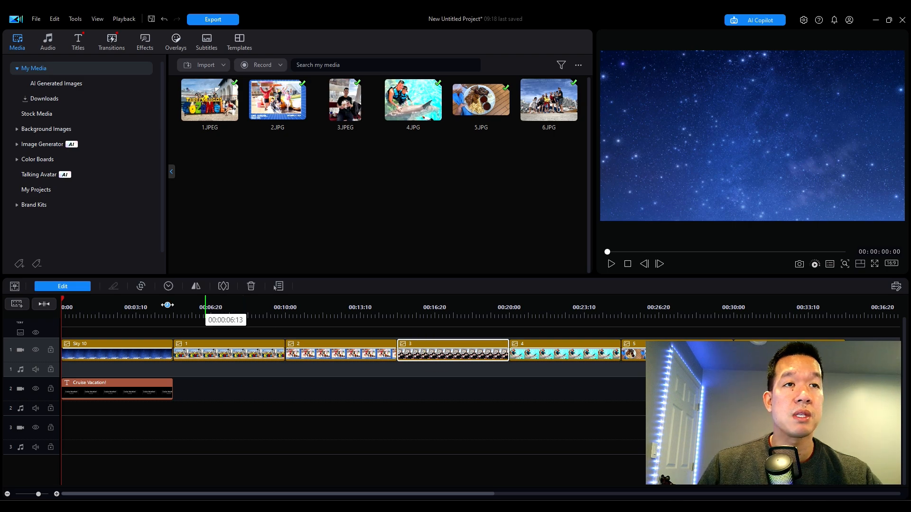
click(168, 286)
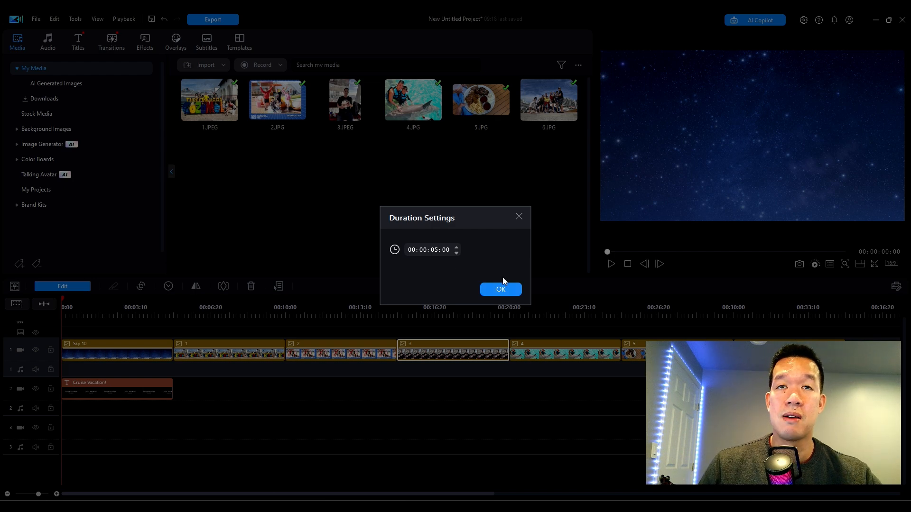
click(519, 217)
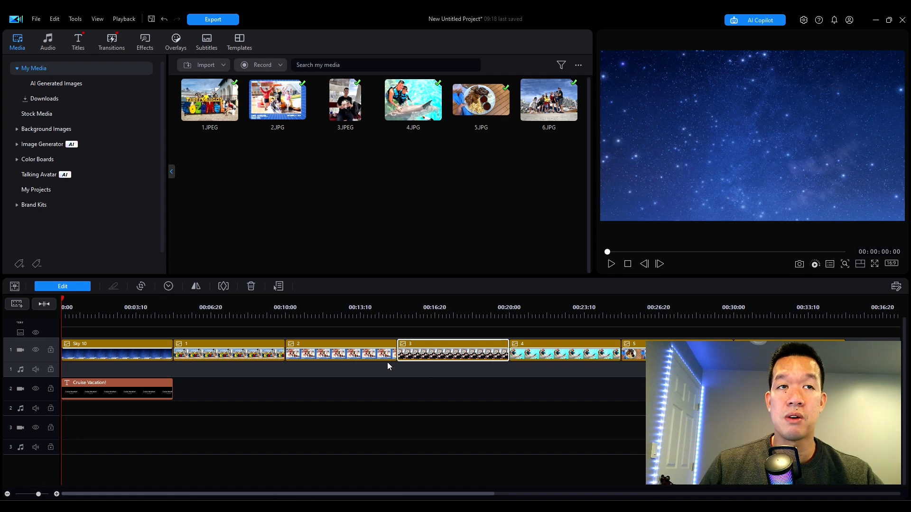
- Set the duration of all six photo clips on video track 1 together to 00:00:03:29
drag(215, 390, 769, 345)
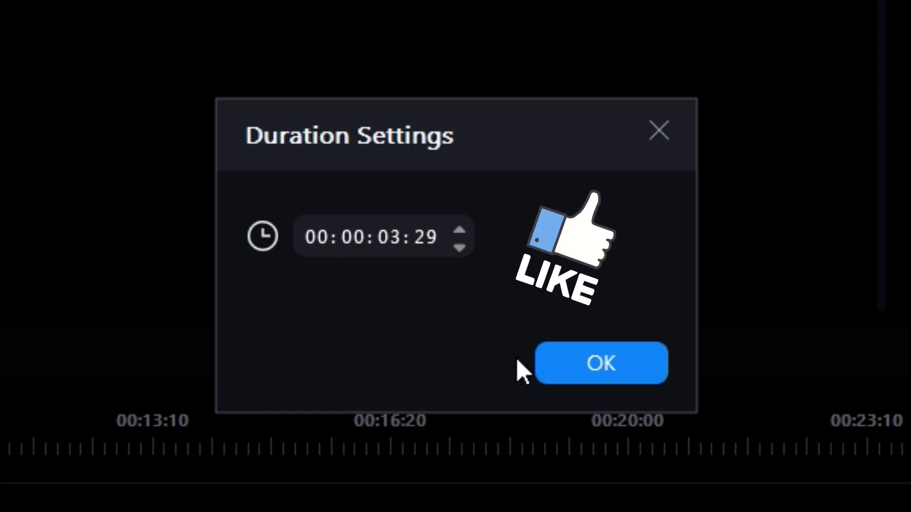
click(651, 363)
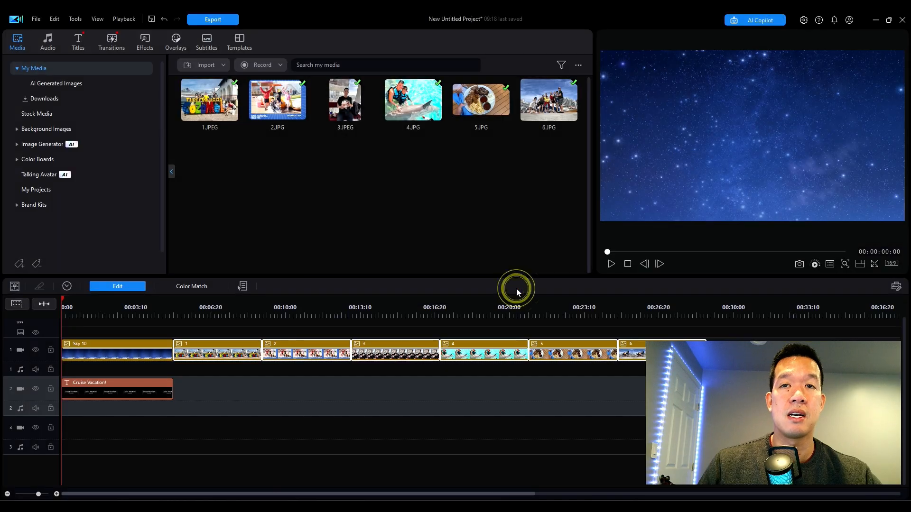
click(486, 400)
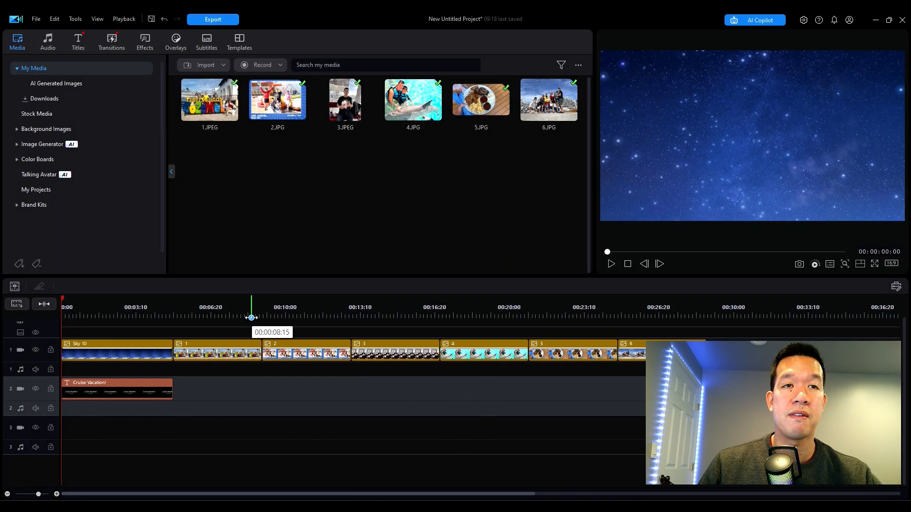
- Play the slideshow from the photo 1 clip into the photo 3 clip to review the photo pacing
click(248, 314)
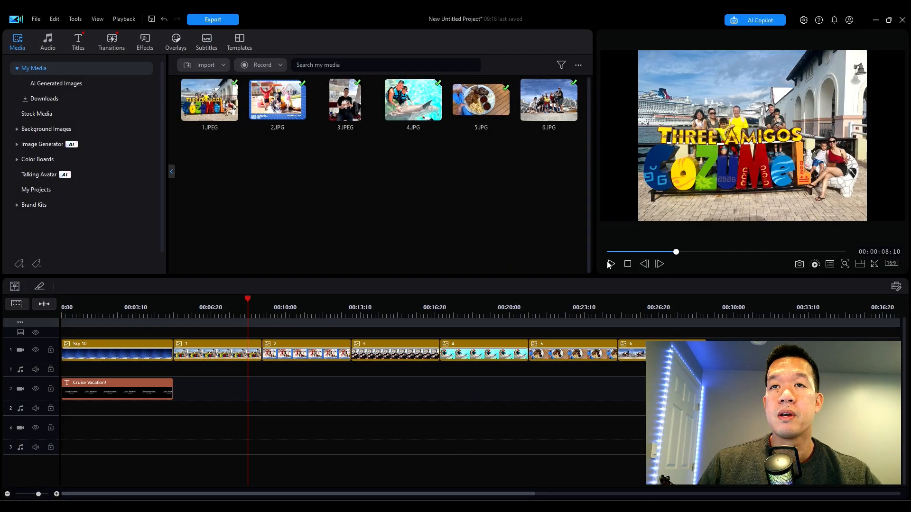
click(610, 264)
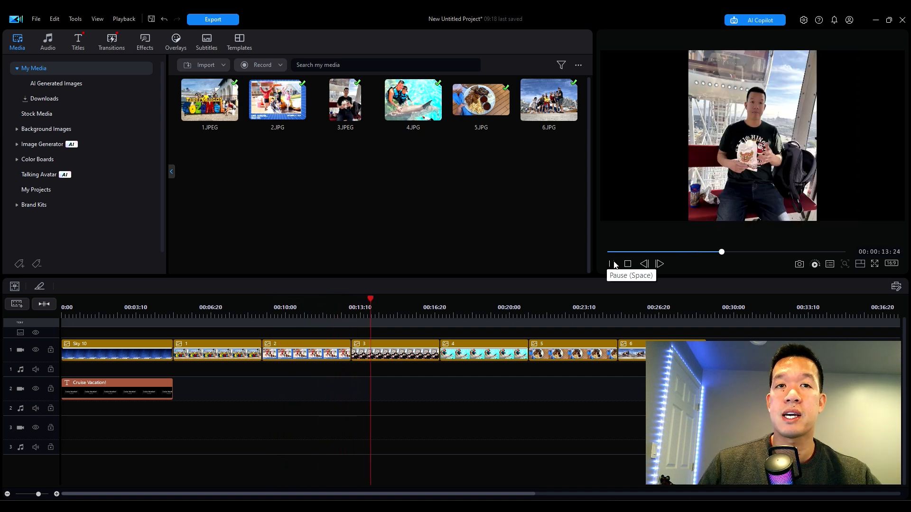
click(614, 264)
click(551, 384)
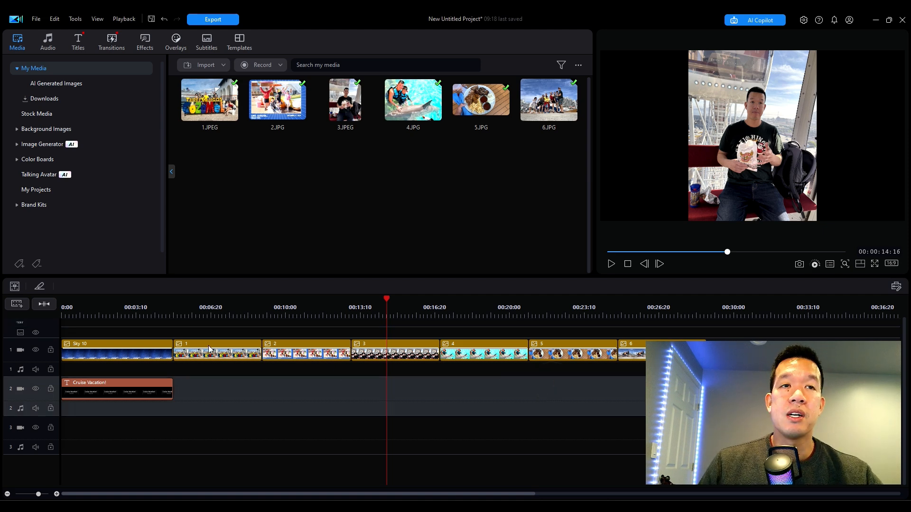
- Crop the photo 1 clip to a 16:9 aspect ratio, shrinking the crop frame to about 0.742 scale and positioning it within the image
click(231, 310)
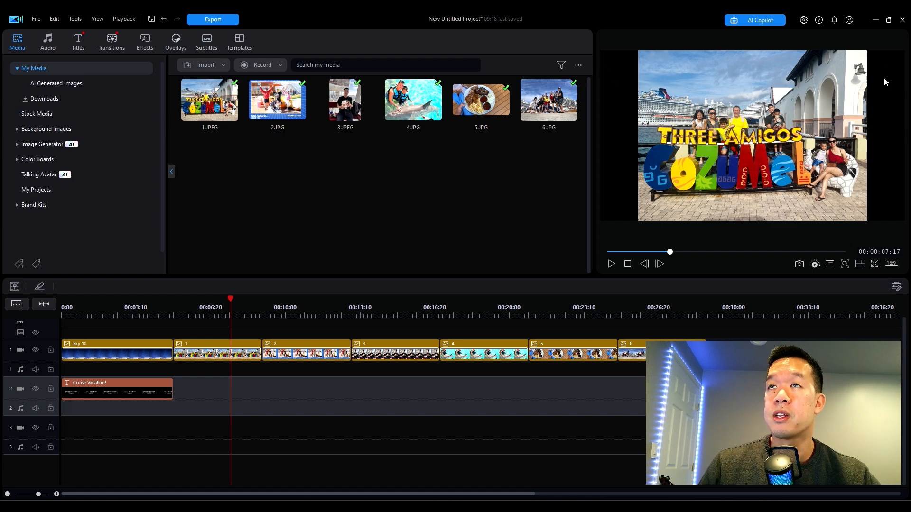
click(209, 351)
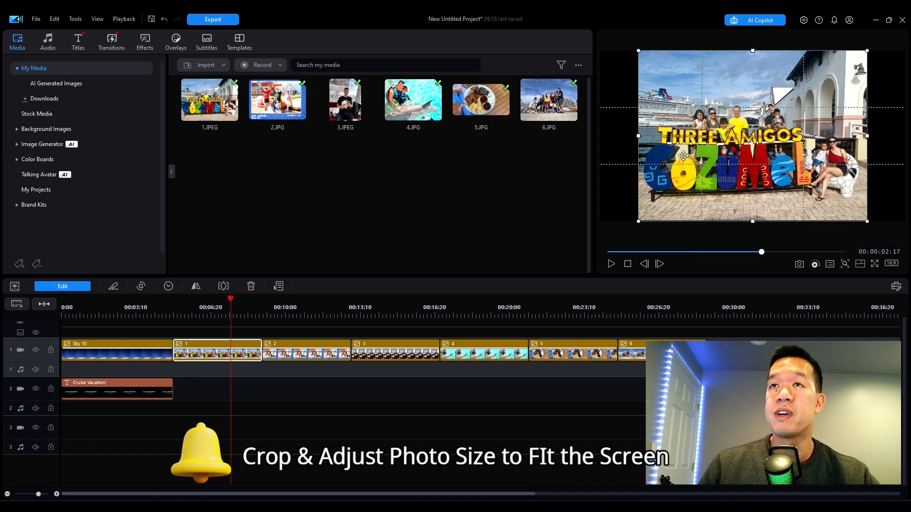
click(143, 290)
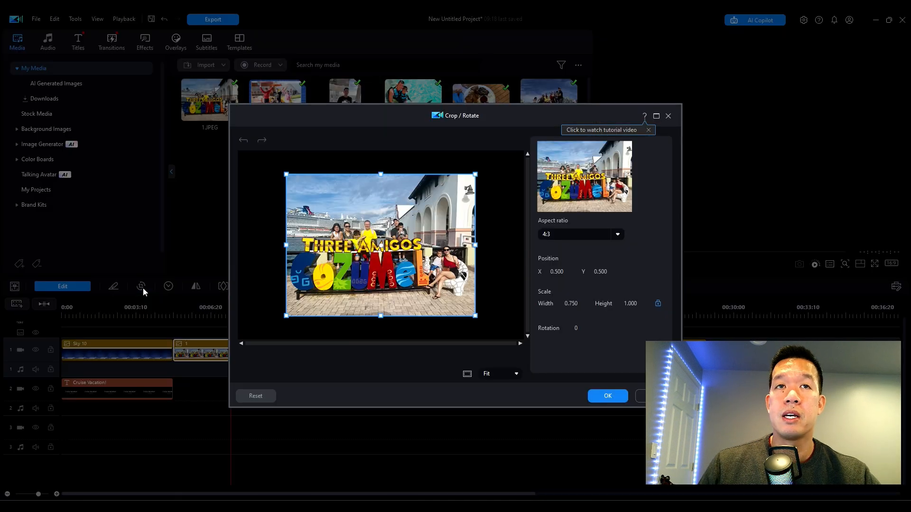
click(556, 237)
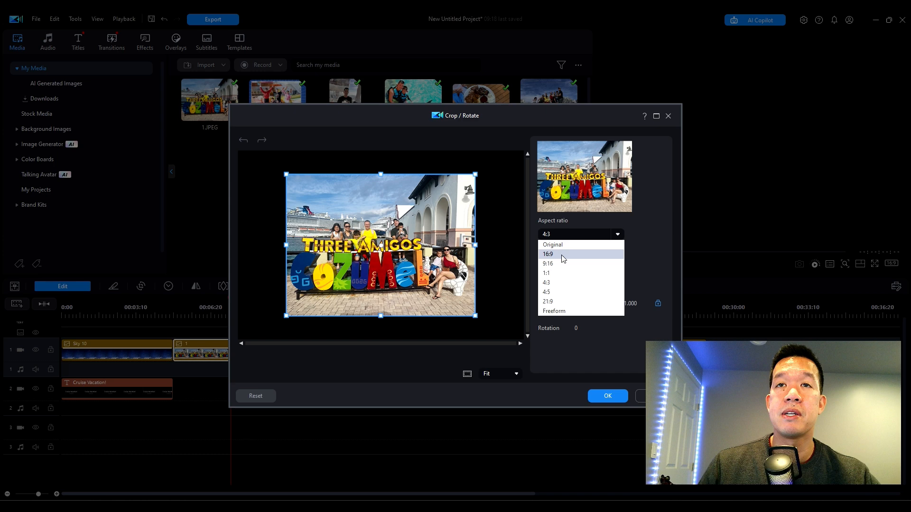
click(563, 256)
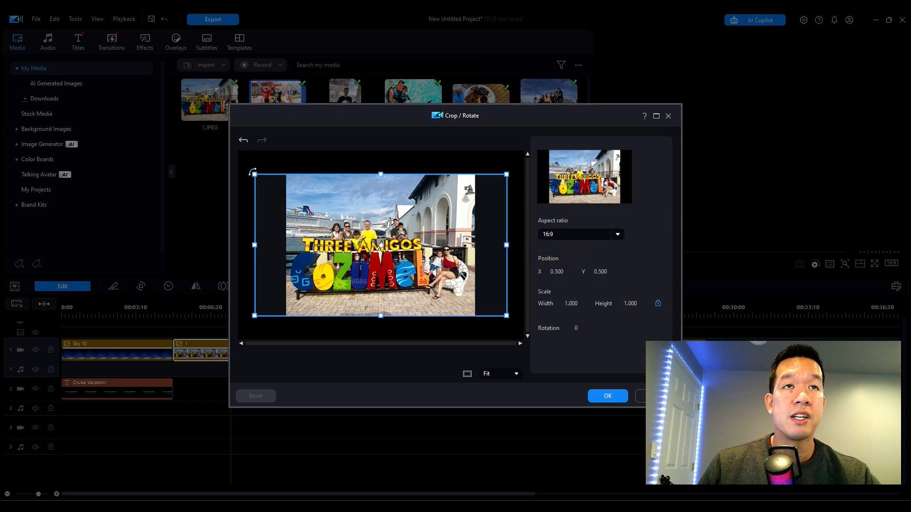
drag(257, 176, 294, 197)
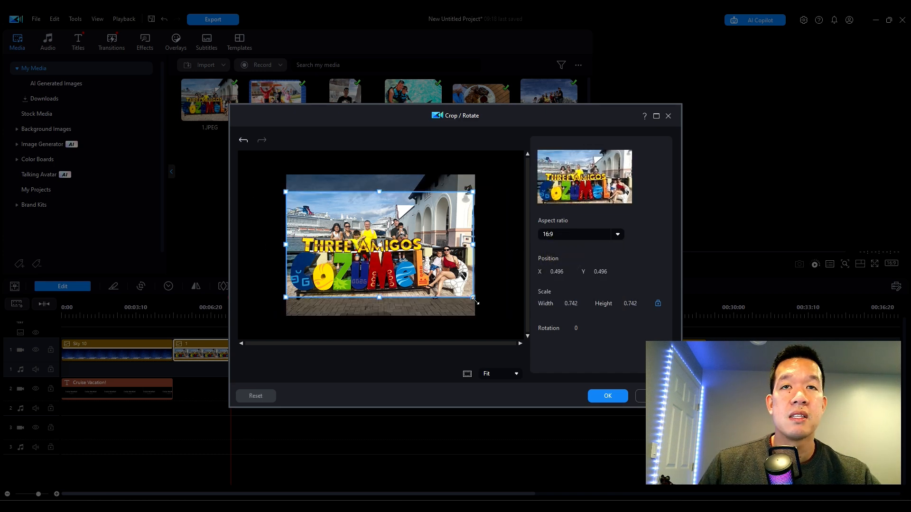
drag(423, 261, 423, 267)
click(616, 391)
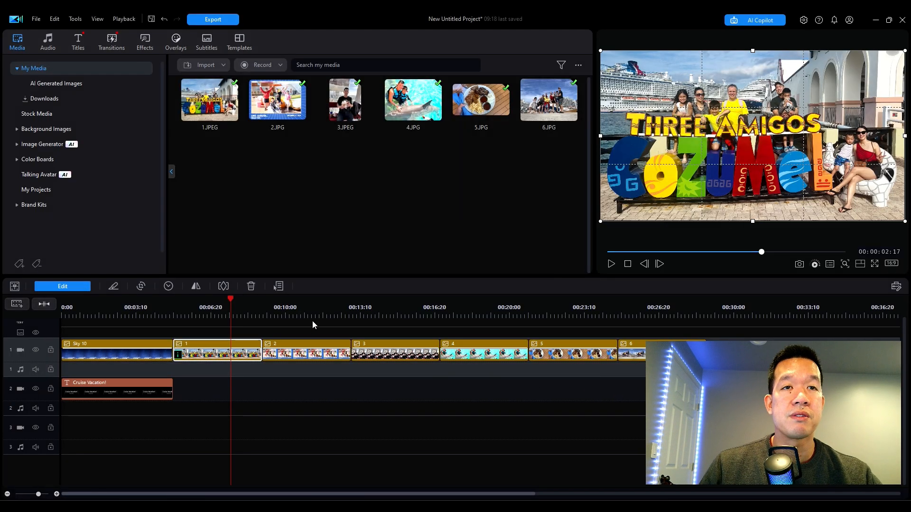
- Crop the photo 2, 4 and 6 clips to a 16:9 aspect ratio, fitting each crop frame inside its image
click(315, 309)
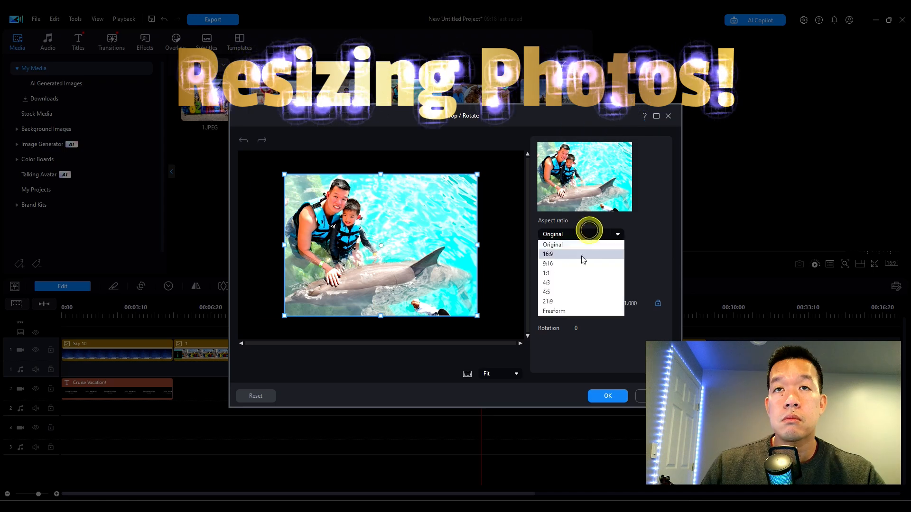
click(582, 257)
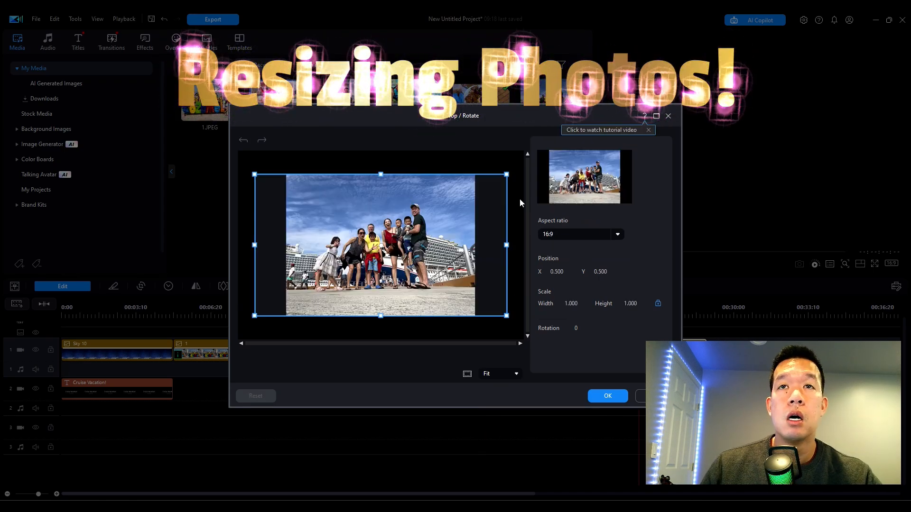
drag(252, 172, 287, 183)
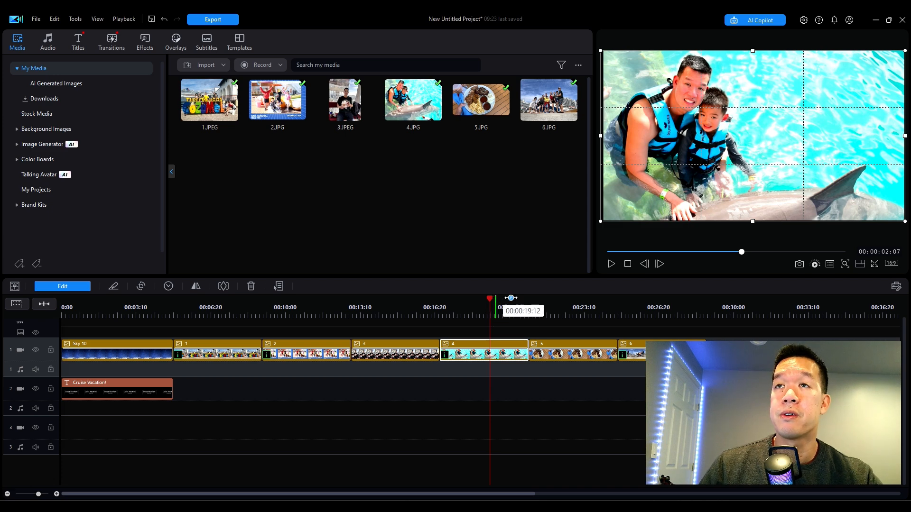
- Move the portrait photo 3 clip from video track 1 to video track 2, keeping its start time
click(409, 308)
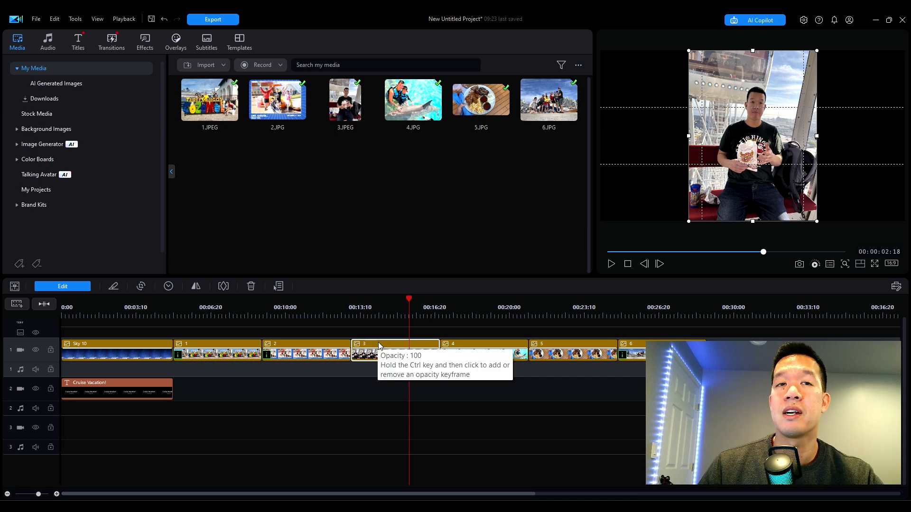
drag(379, 345, 379, 391)
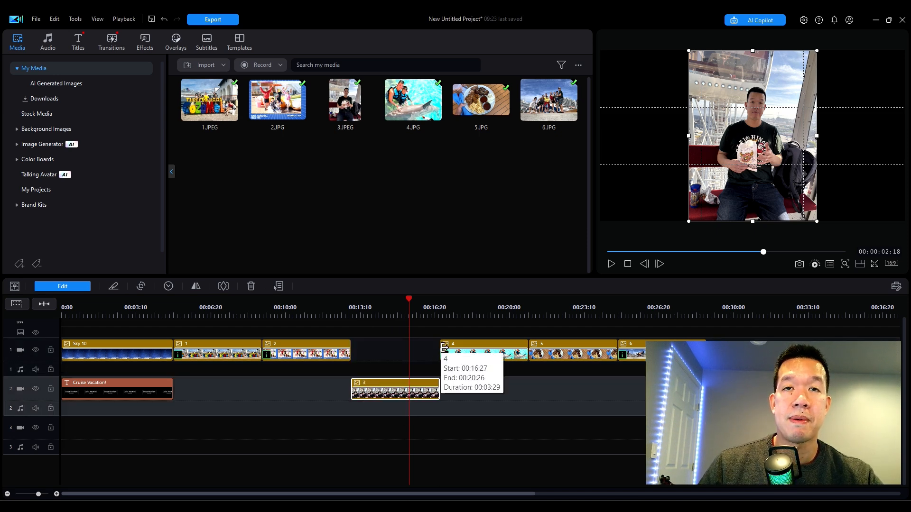
click(443, 347)
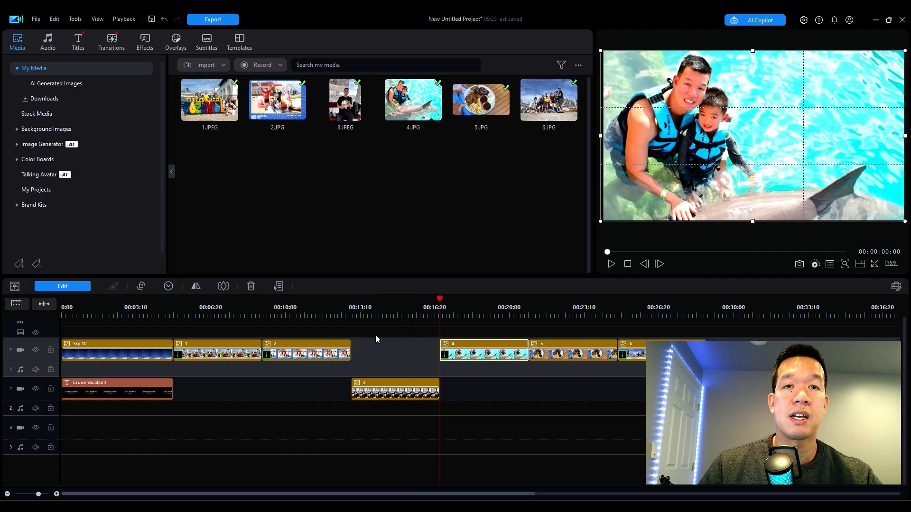
click(380, 349)
click(382, 309)
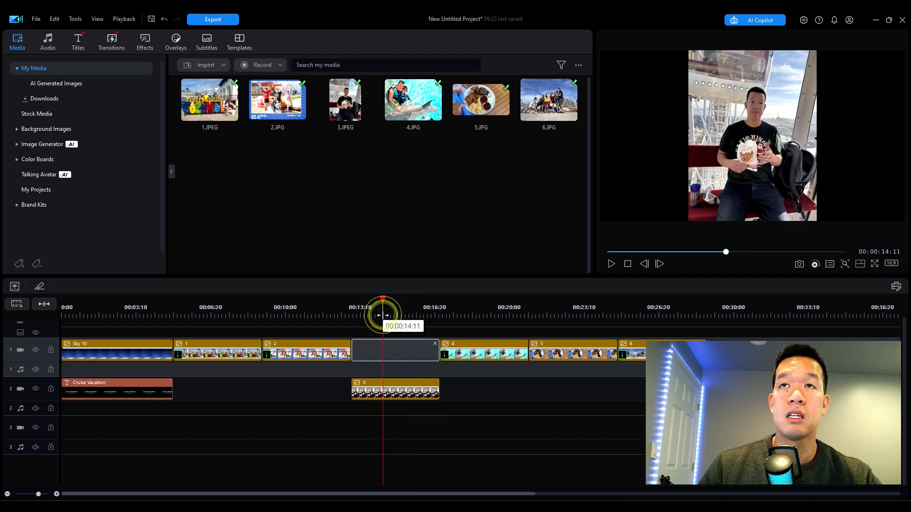
- Place the bright blue radial gradient color board in the gap on video track 1 between photos 2 and 4, using Trim to Fit
click(45, 160)
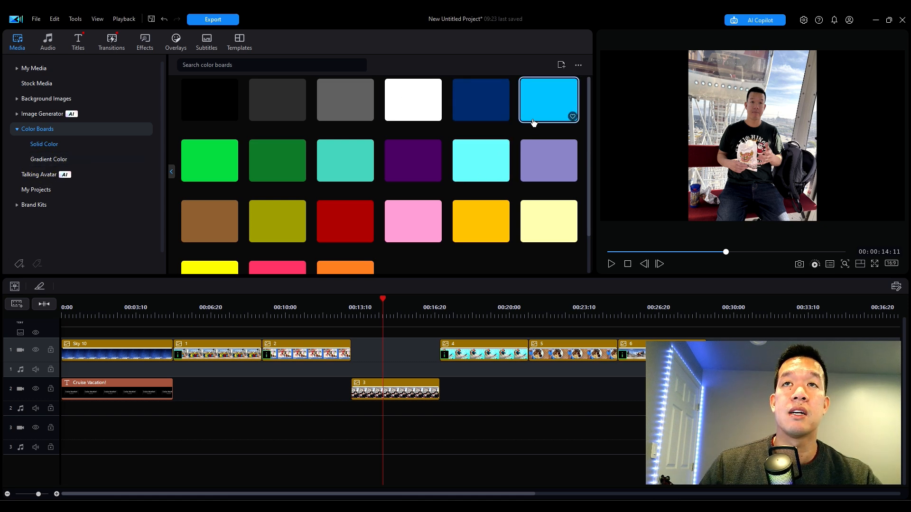
click(42, 162)
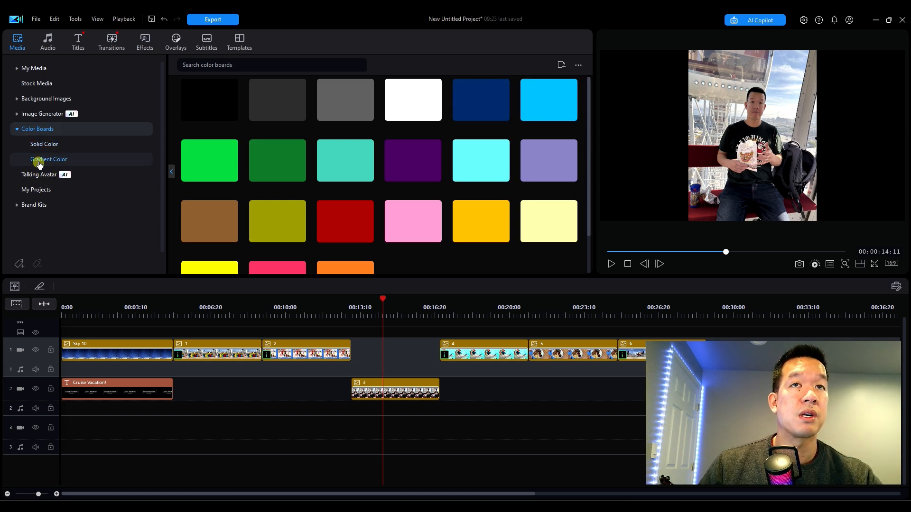
drag(261, 161, 350, 348)
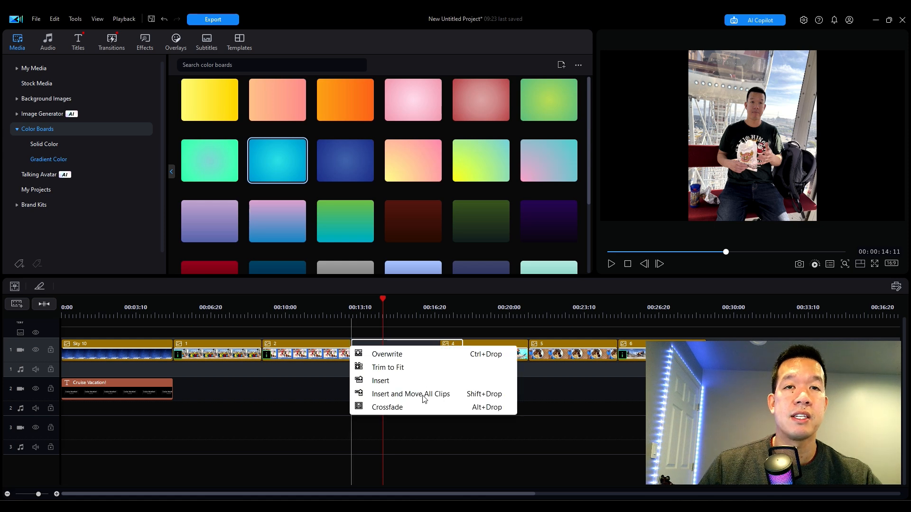
click(417, 371)
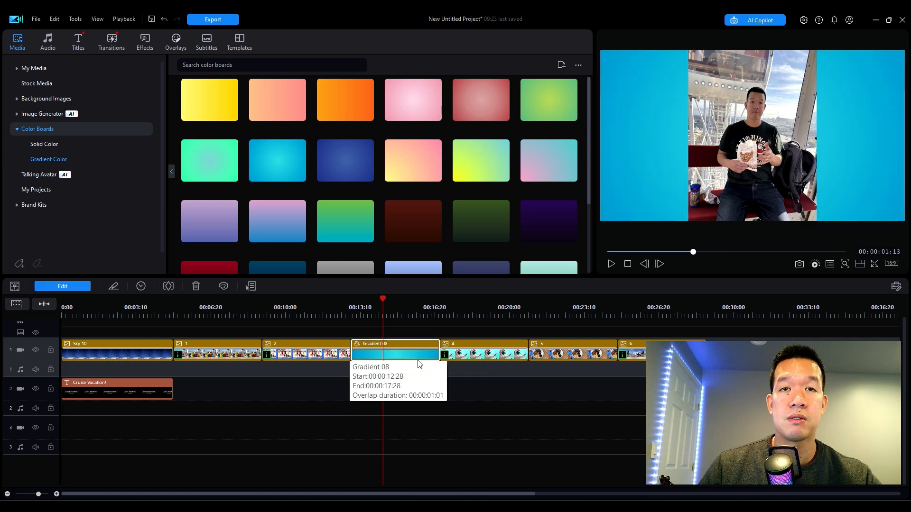
- Enlarge photo 3 in the preview and move it to fill the left half of the frame over the gradient
click(494, 383)
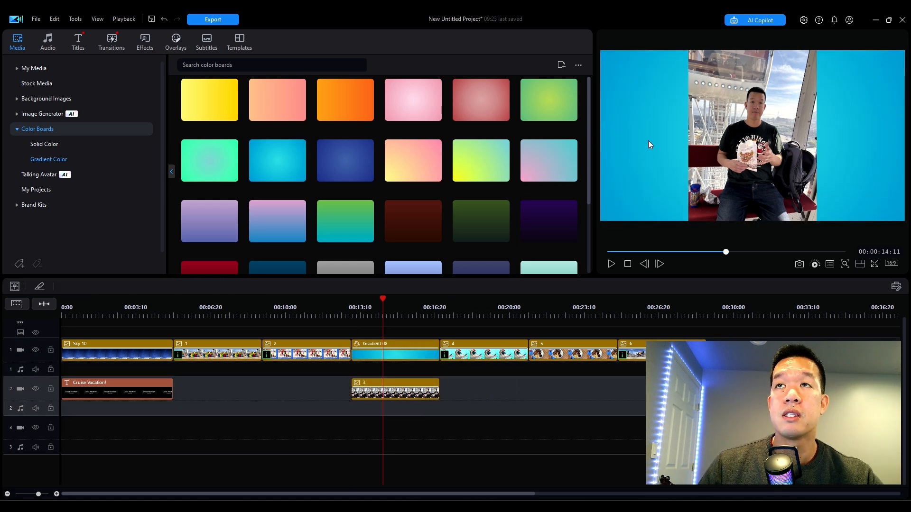
click(413, 309)
click(727, 164)
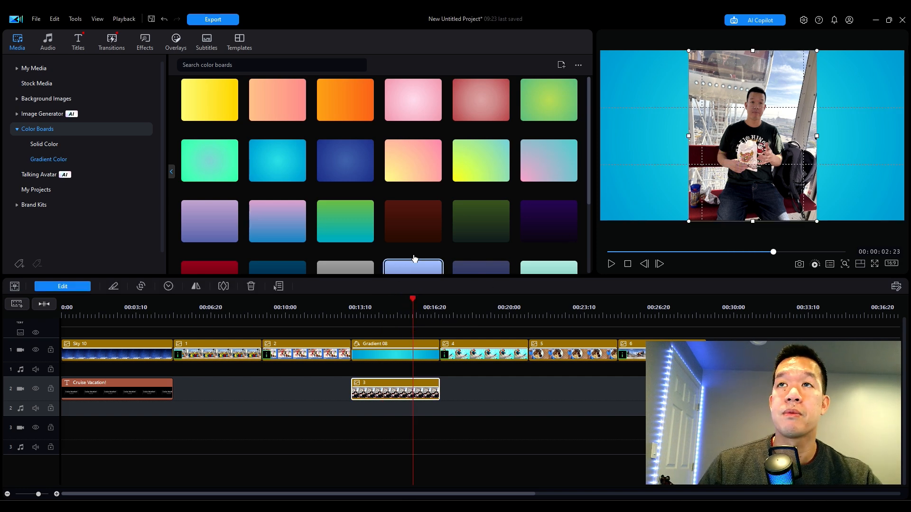
drag(689, 50, 661, 36)
drag(705, 81, 645, 86)
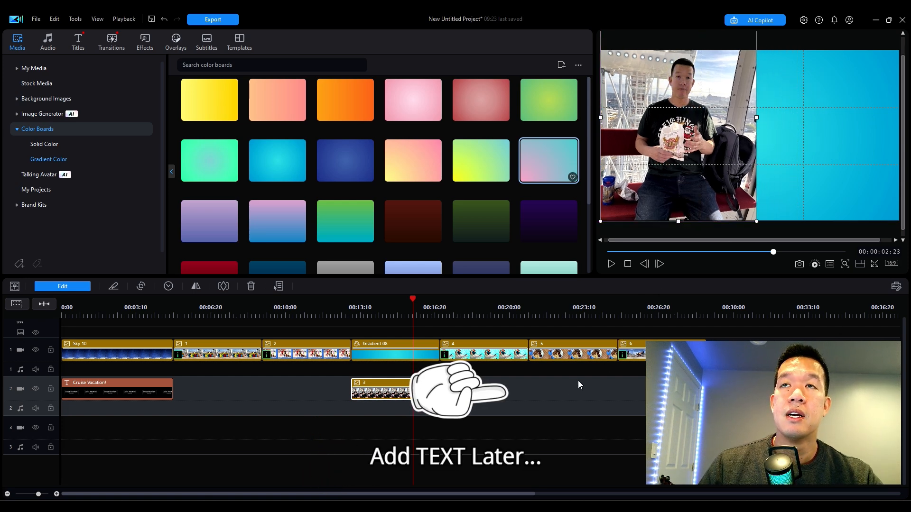
click(242, 379)
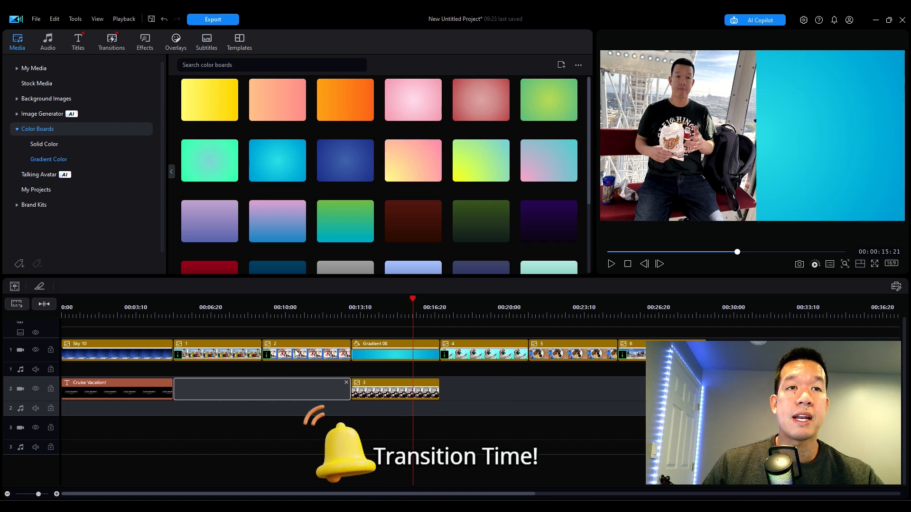
- Add the favorite Fade transition at every cut between the clips on video track 1
click(115, 44)
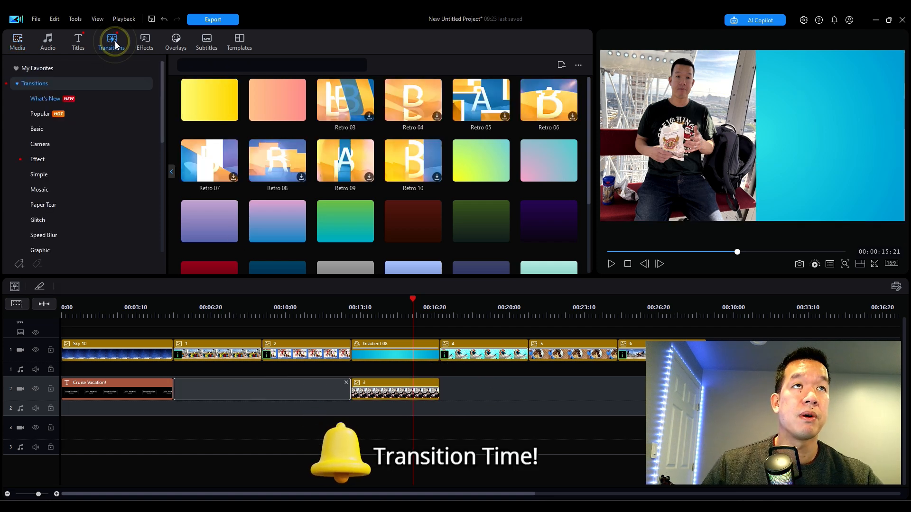
click(42, 69)
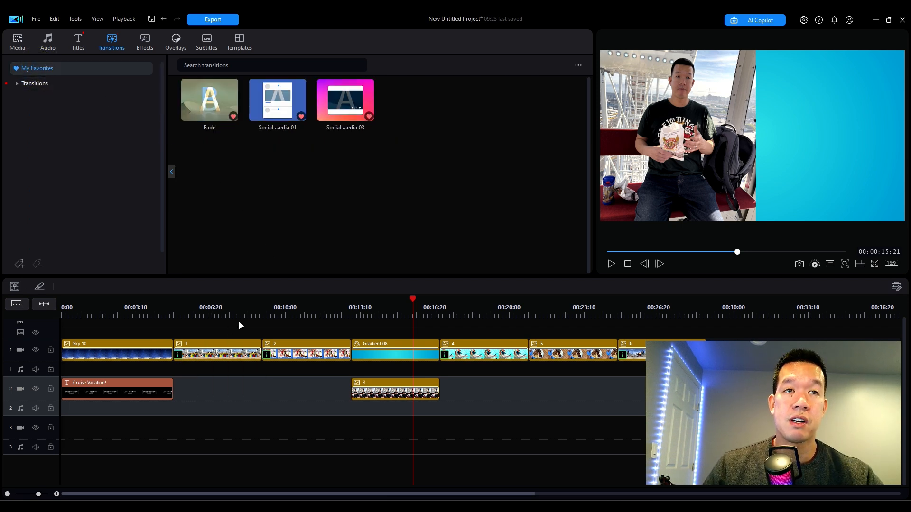
click(252, 307)
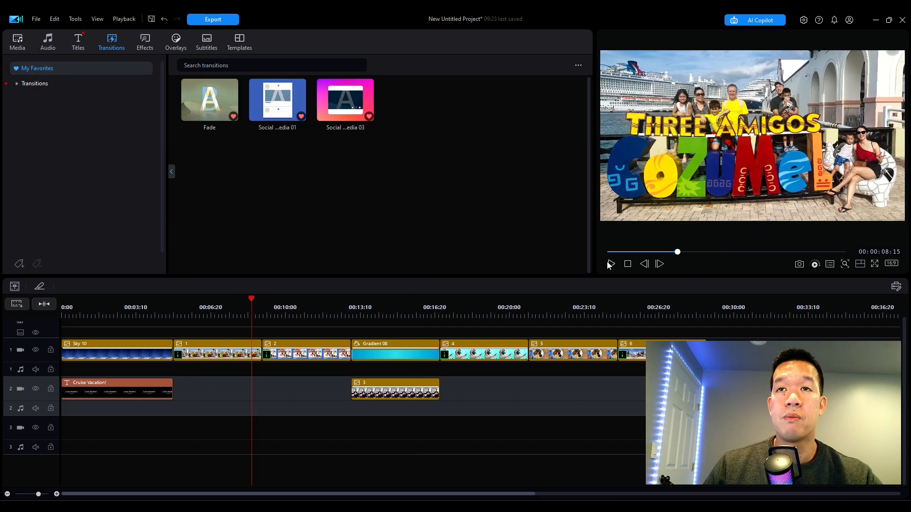
click(611, 264)
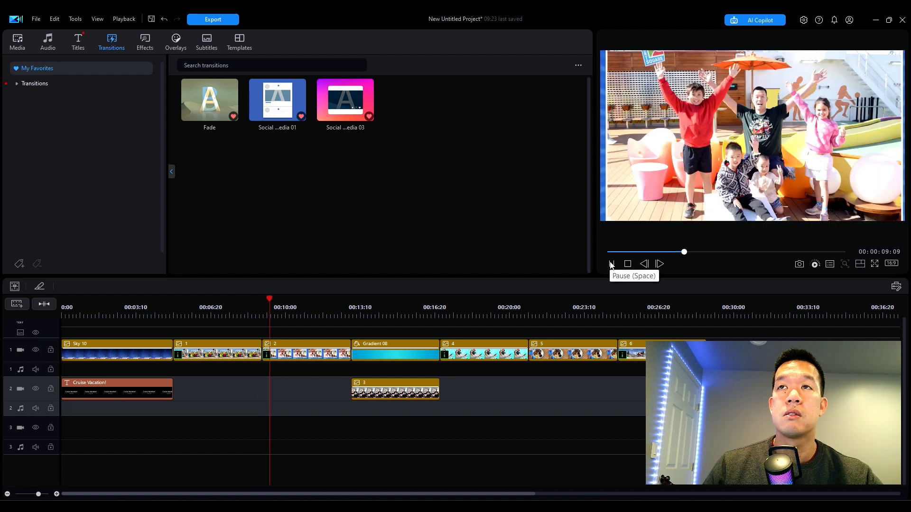
click(611, 264)
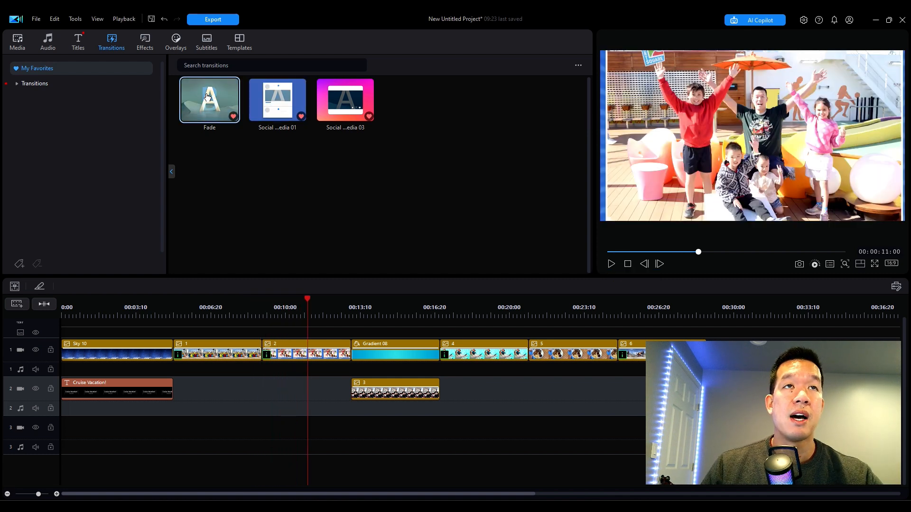
drag(207, 98, 174, 354)
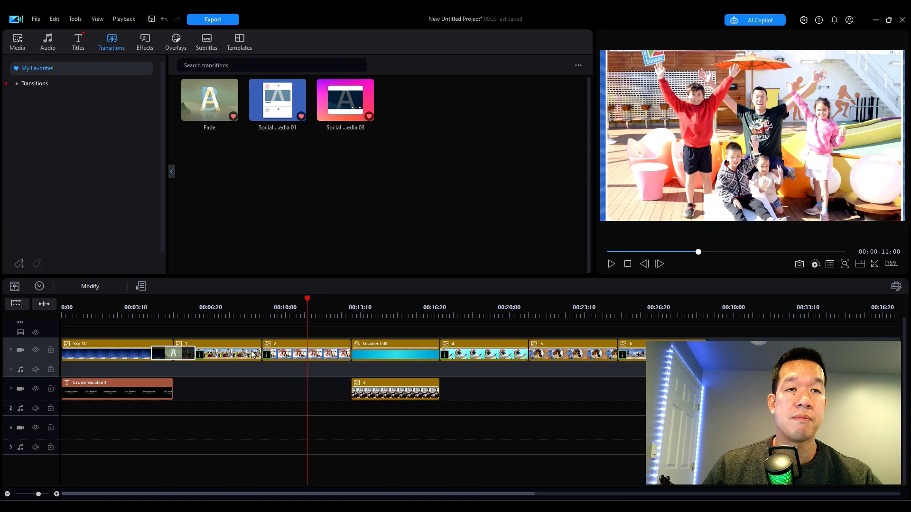
drag(209, 100, 262, 354)
- Add a Fade transition at the start and end of the photo 3 clip on video track 2, and play that section
click(383, 389)
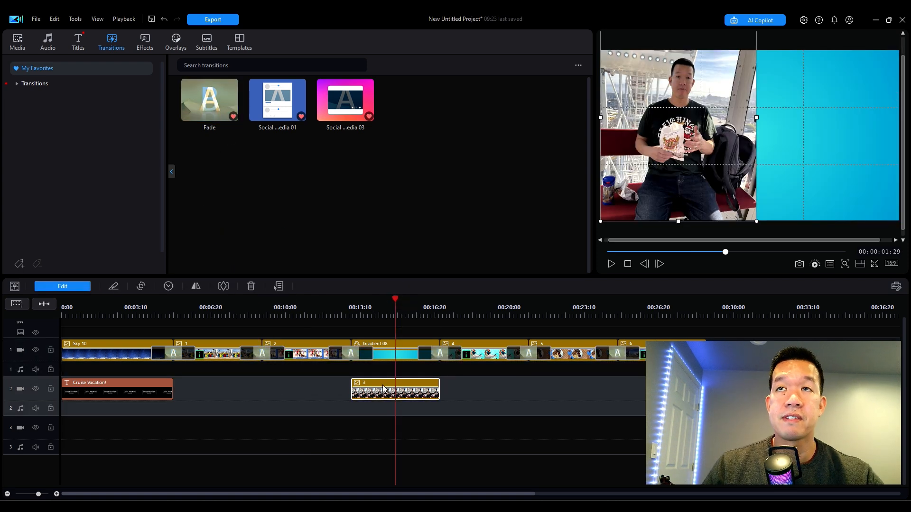
drag(210, 100, 373, 394)
click(383, 398)
drag(209, 99, 422, 394)
click(340, 309)
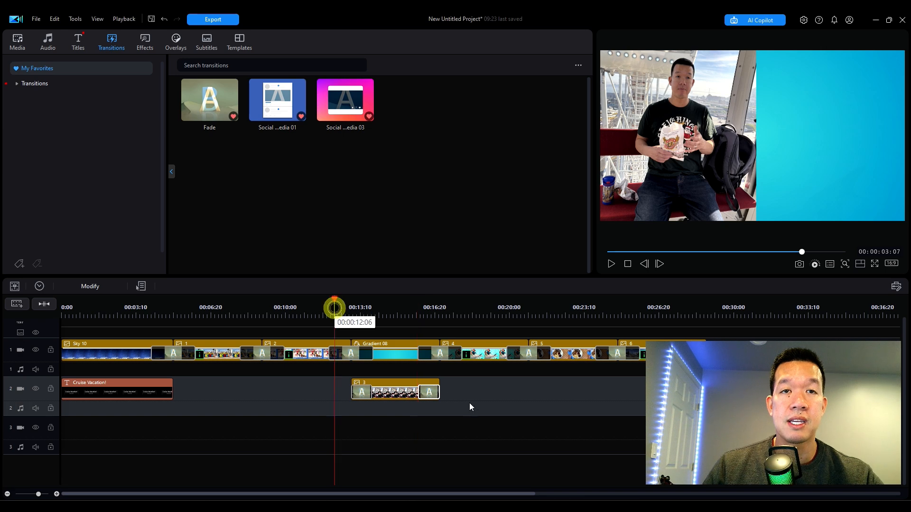
click(610, 264)
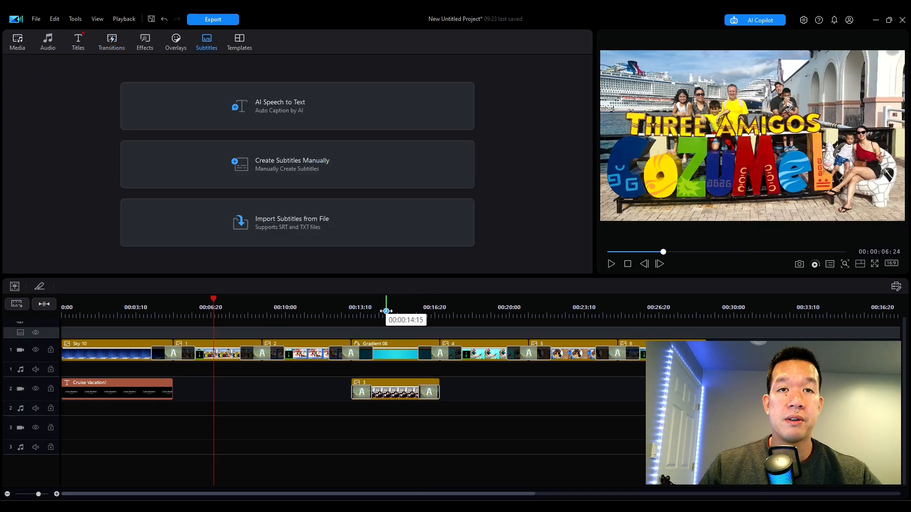
- Place the favorite Default title on video track 3, aligned with the start of the photo 3 clip
click(386, 311)
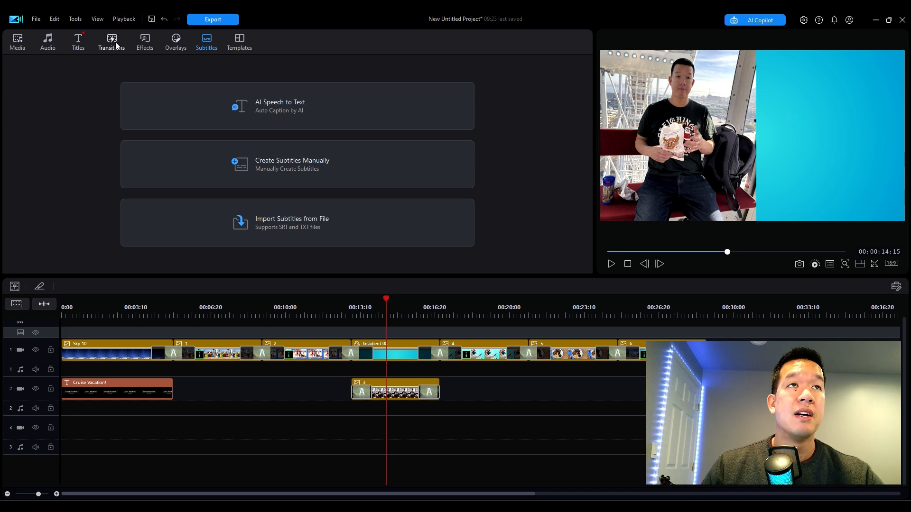
click(79, 42)
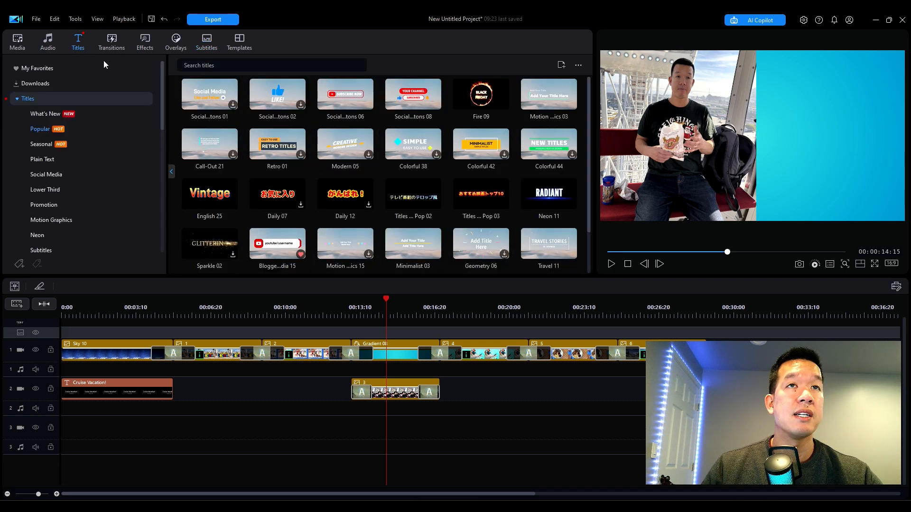
click(48, 69)
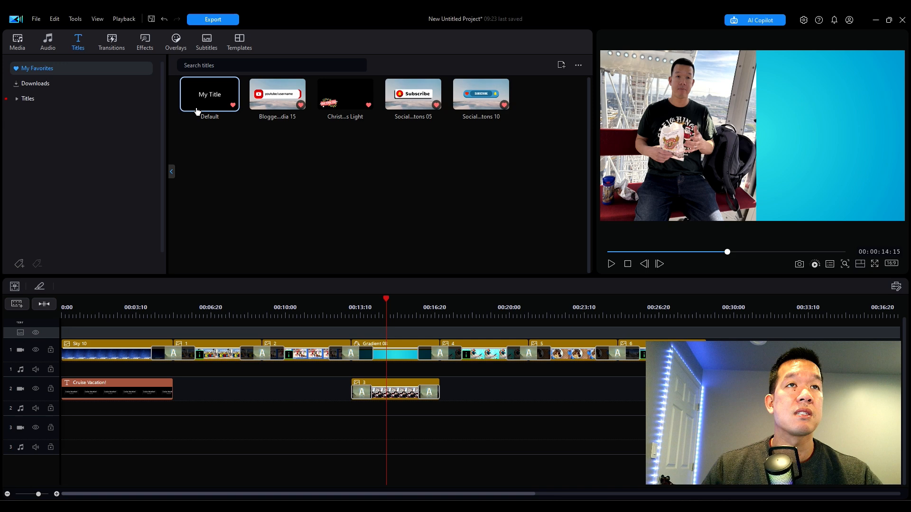
drag(204, 98, 357, 428)
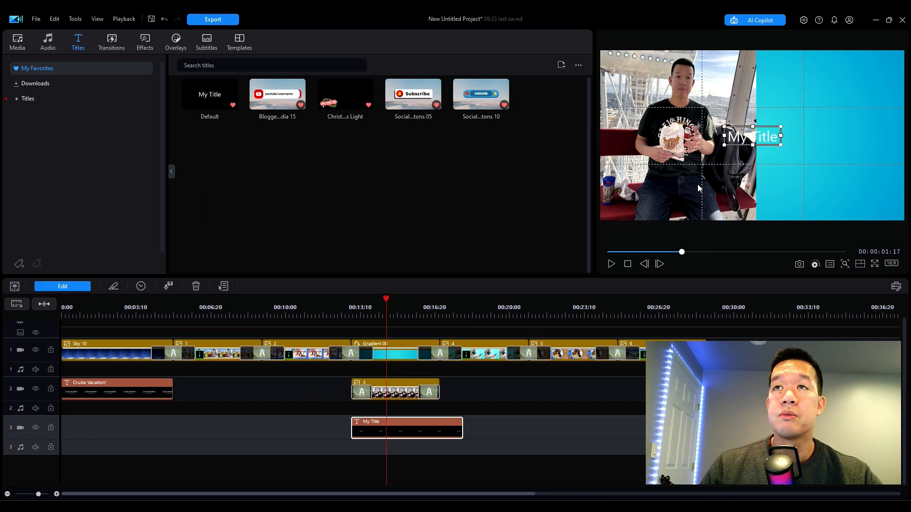
- Move the default title onto the gradient beside photo 3 and change its text to "Hanging Out Up High!" on two lines
drag(764, 120, 819, 107)
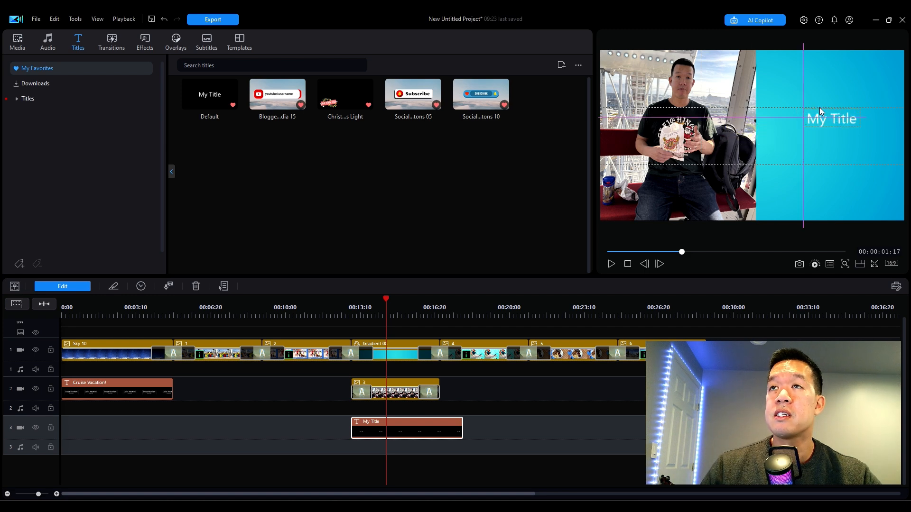
double_click(414, 423)
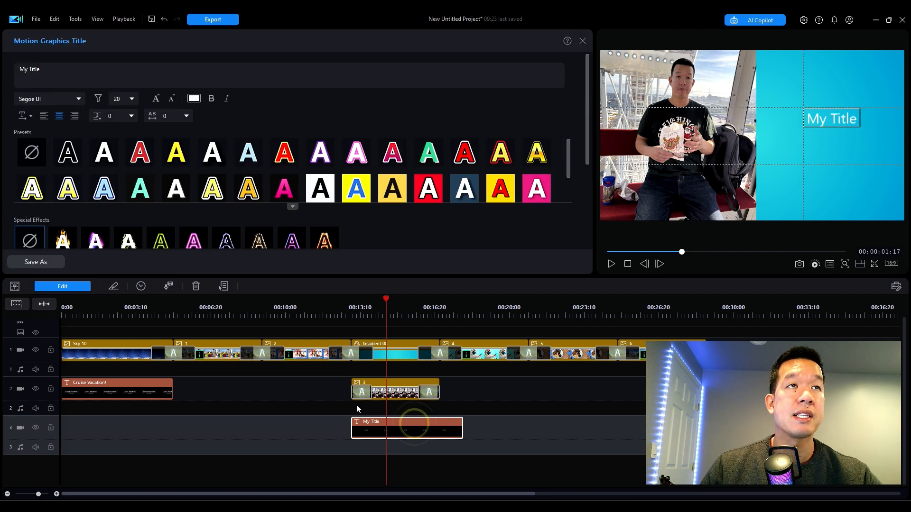
click(54, 71)
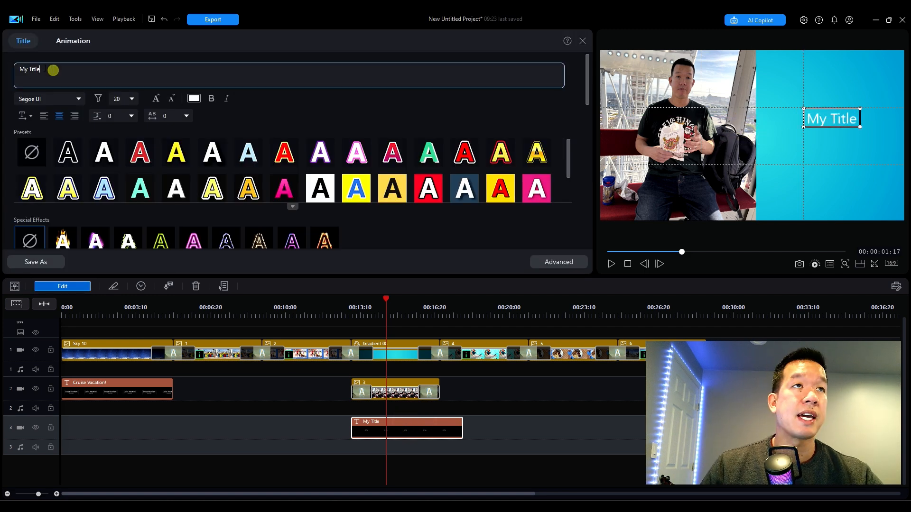
key(ctrl+a)
text(Hanging Out Up High!)
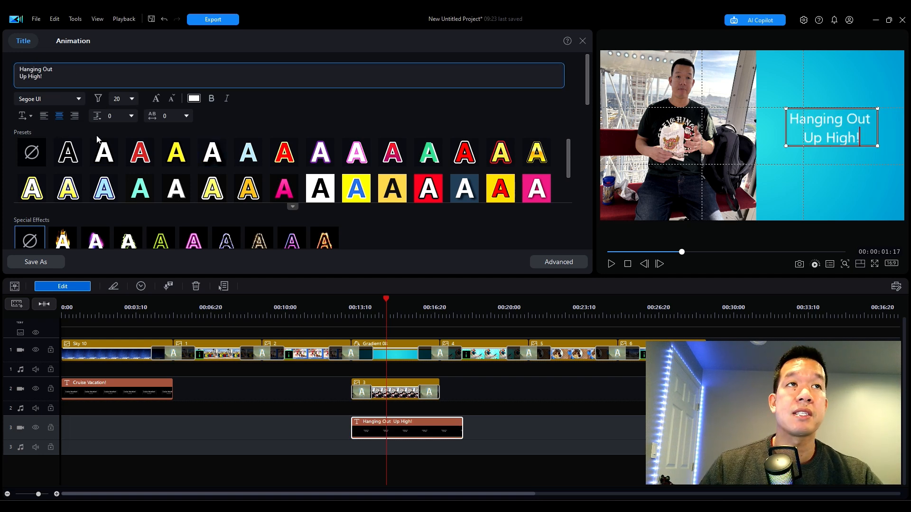
- Set the "Hanging Out Up High!" title's font to Passion One and apply the white-on-dark-blue character preset
click(80, 99)
drag(72, 98, 19, 102)
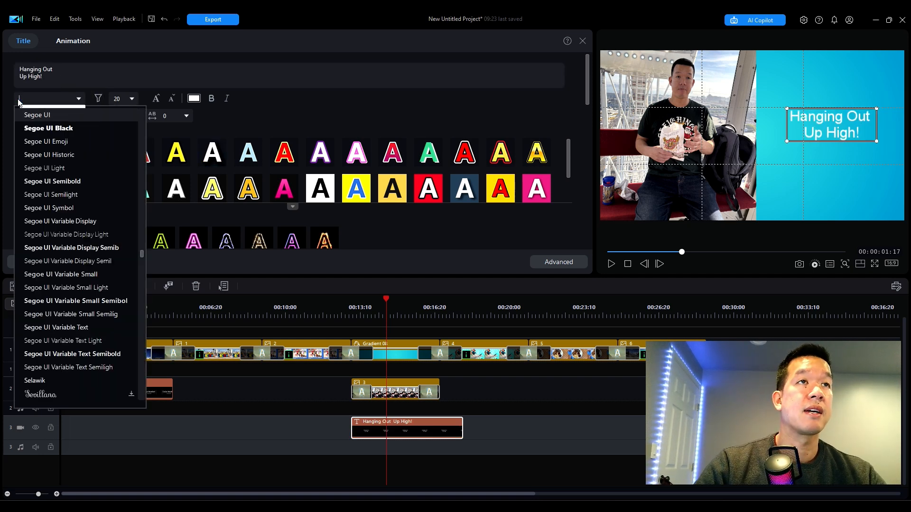
text(Passion One)
key(Return)
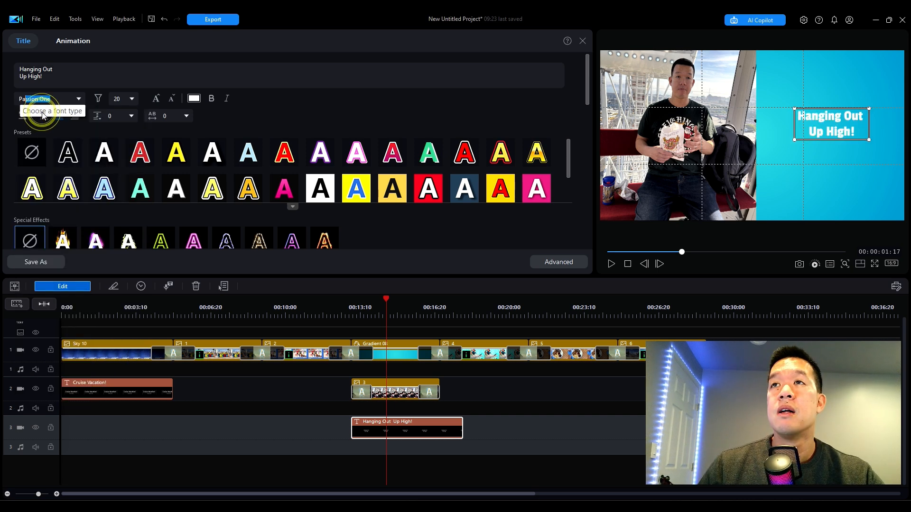
click(459, 189)
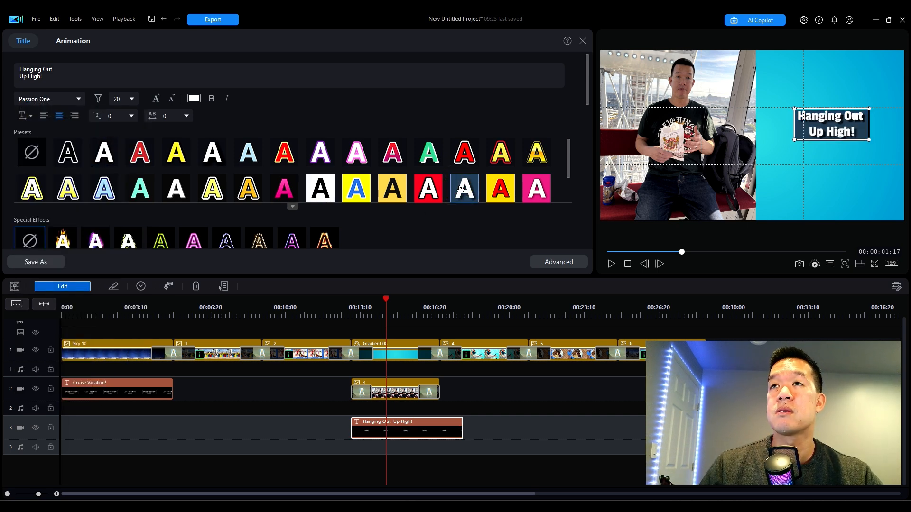
- Enlarge the "Hanging Out Up High!" title, move it slightly higher over the gradient, and apply the Pop Slow Out animation
drag(868, 141, 897, 152)
drag(842, 110, 830, 93)
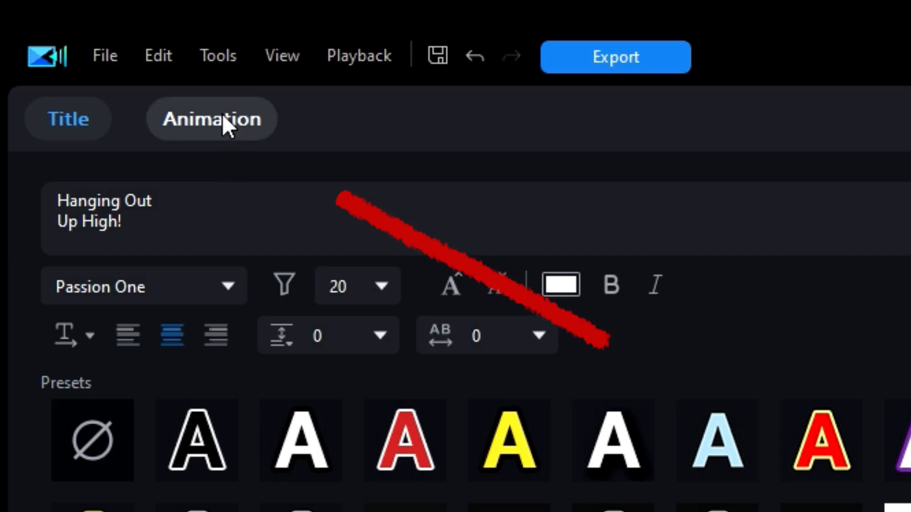
click(222, 116)
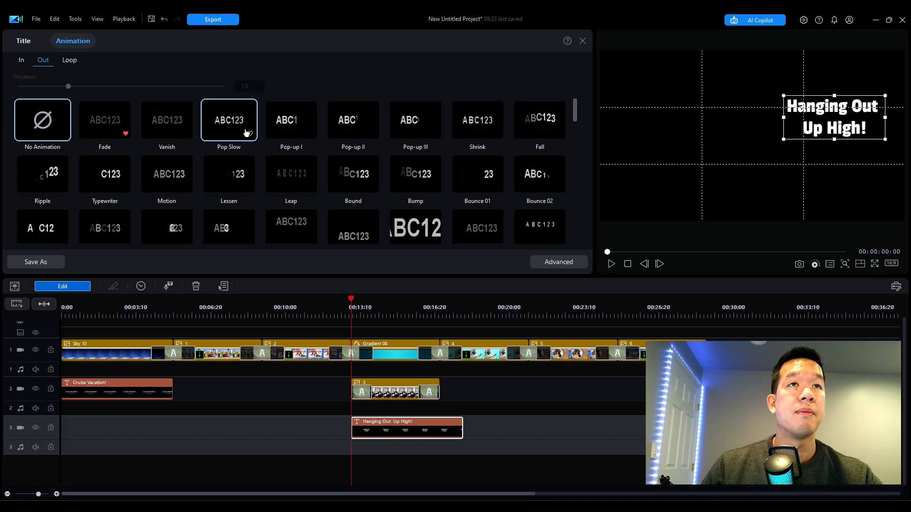
click(233, 130)
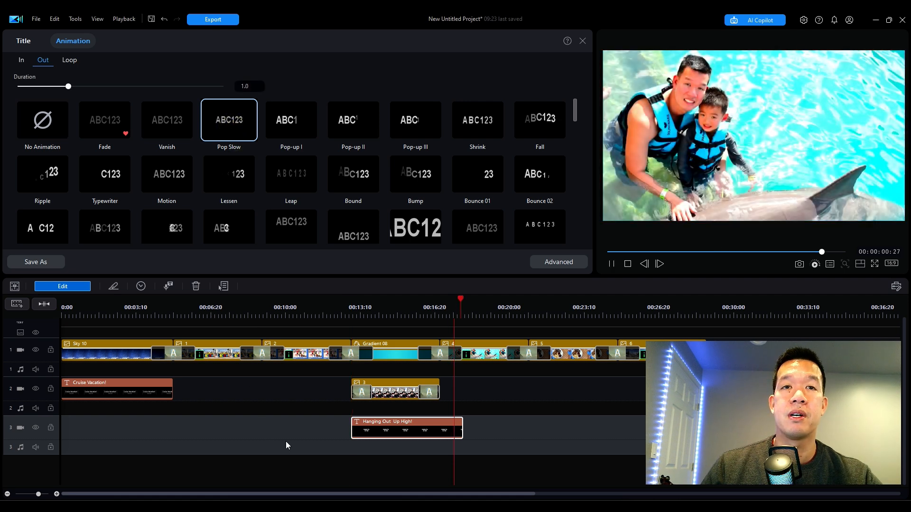
- Trim the "Hanging Out Up High!" title to a 00:04:00 duration, ending with the photo 3 clip, and play that section
click(424, 429)
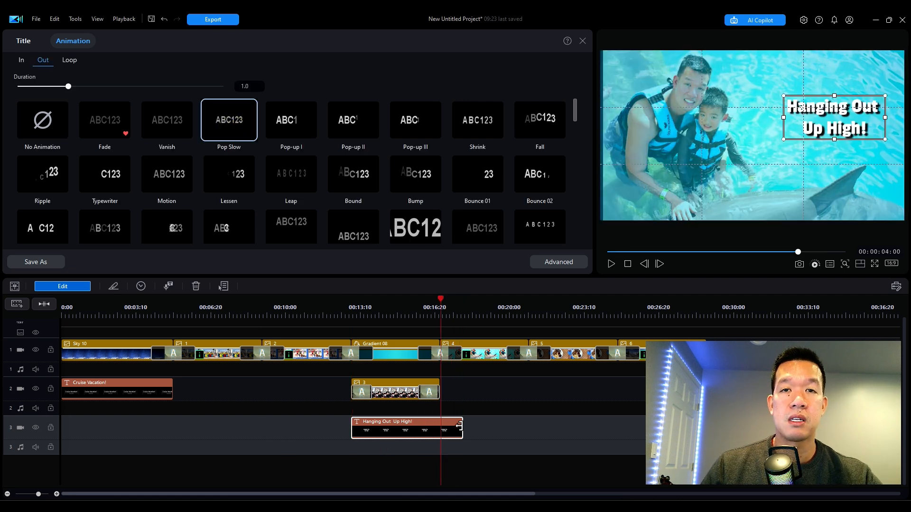
drag(460, 426, 440, 424)
click(493, 431)
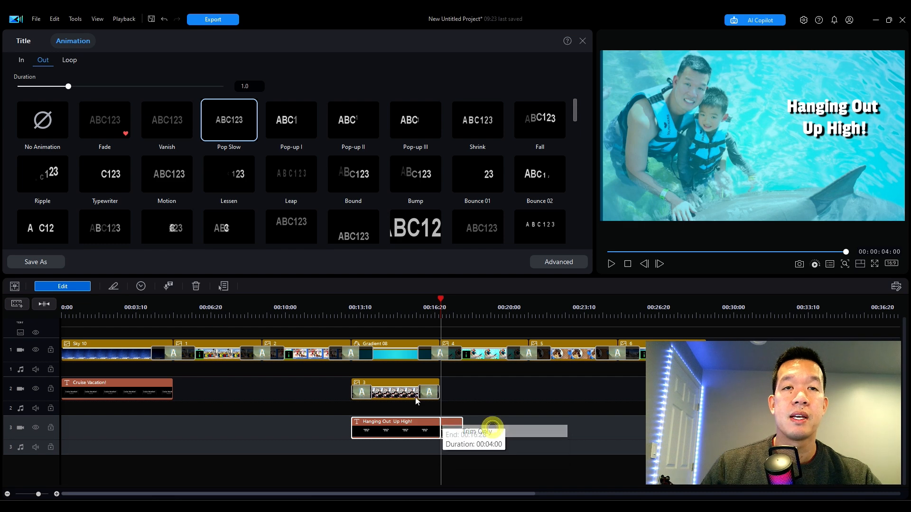
click(336, 308)
click(611, 264)
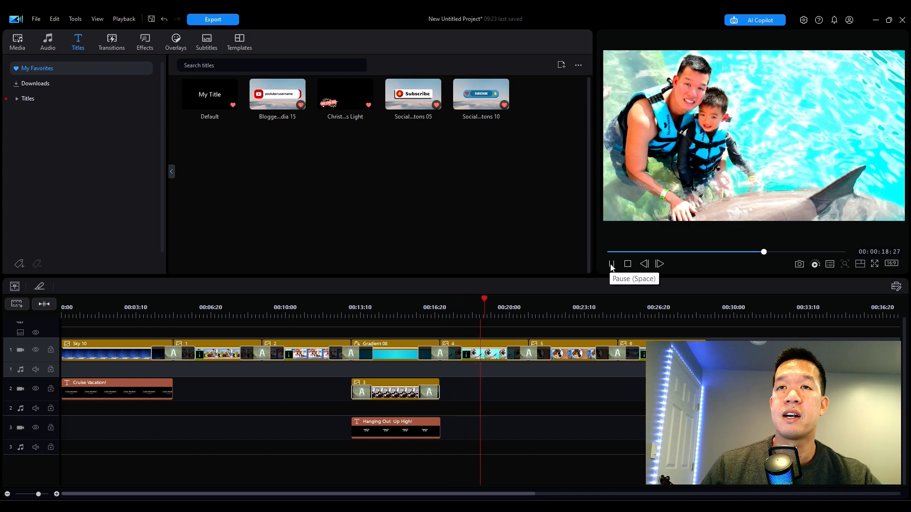
click(611, 265)
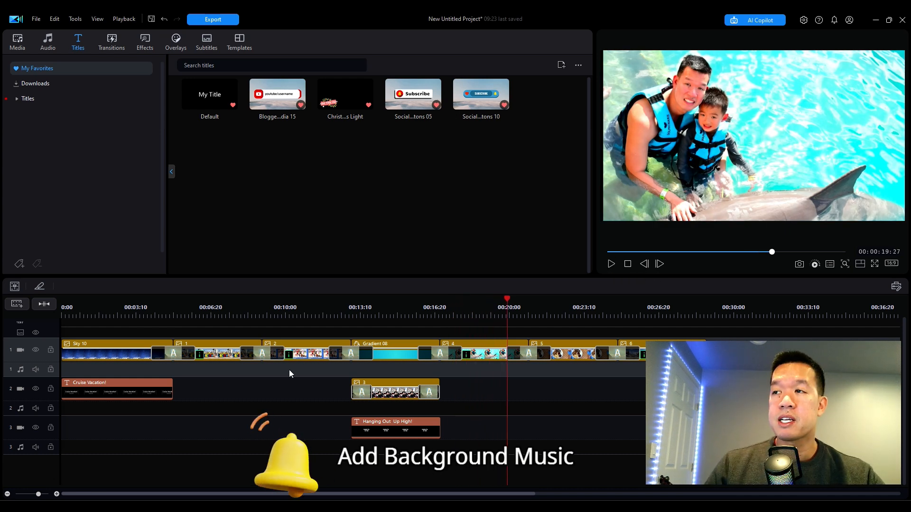
- Import the "Forever Yours" MP3 into the media library and place it on audio track 2 from the project start
click(17, 42)
click(33, 68)
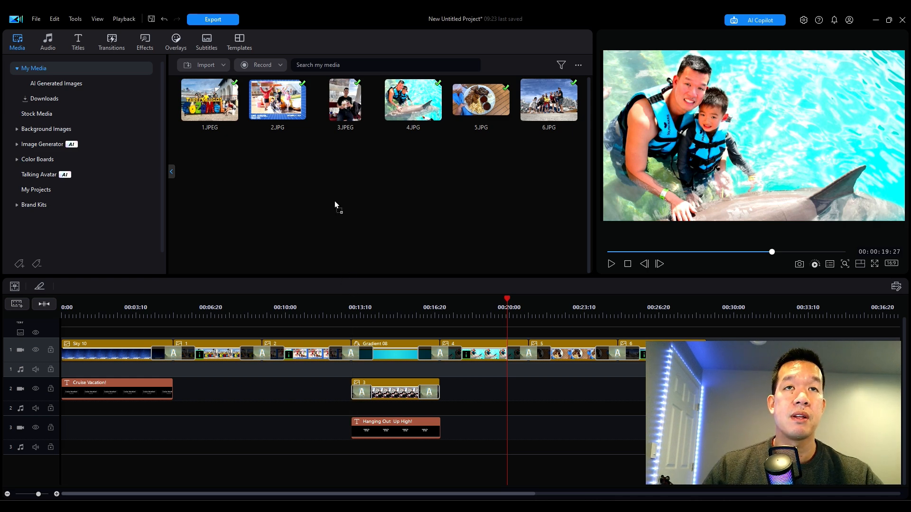
drag(330, 167, 329, 166)
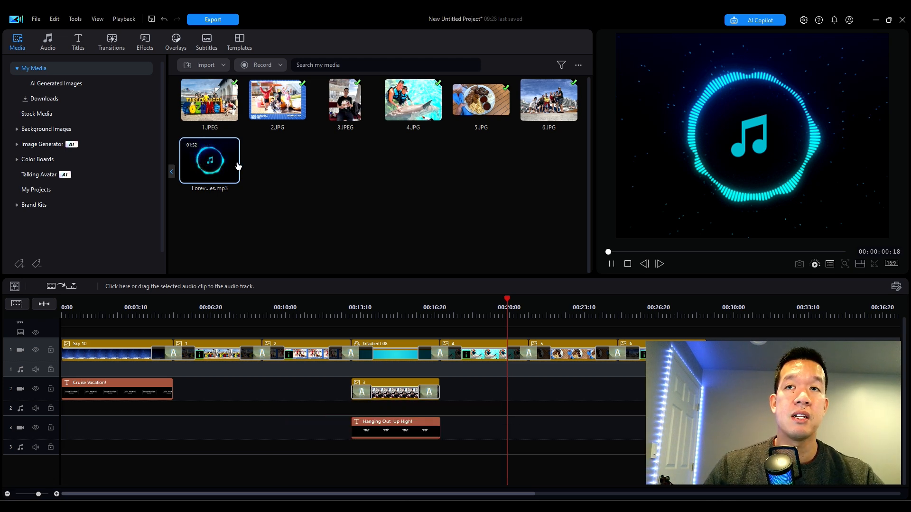
click(612, 263)
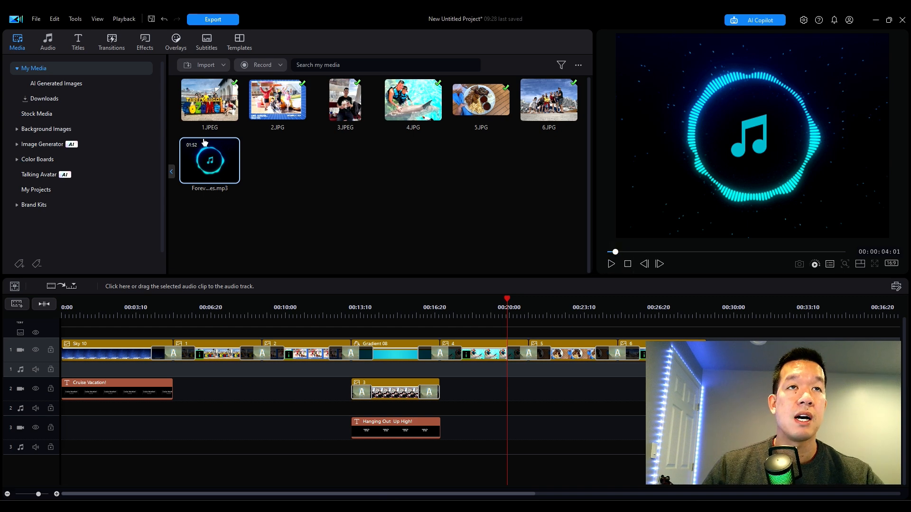
drag(202, 158, 62, 409)
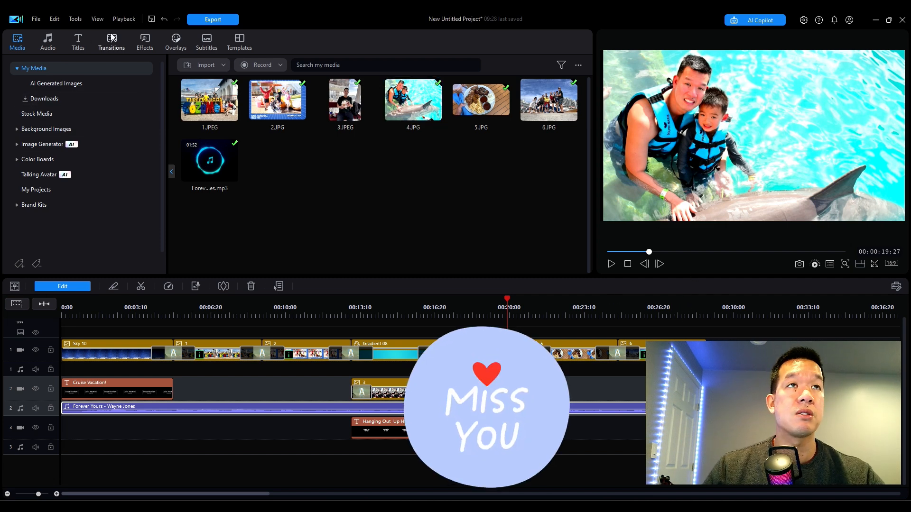
- Search the titles for "the end" and place End Credits 10 on video track 2, directly after the end of photo 6
click(78, 42)
click(248, 66)
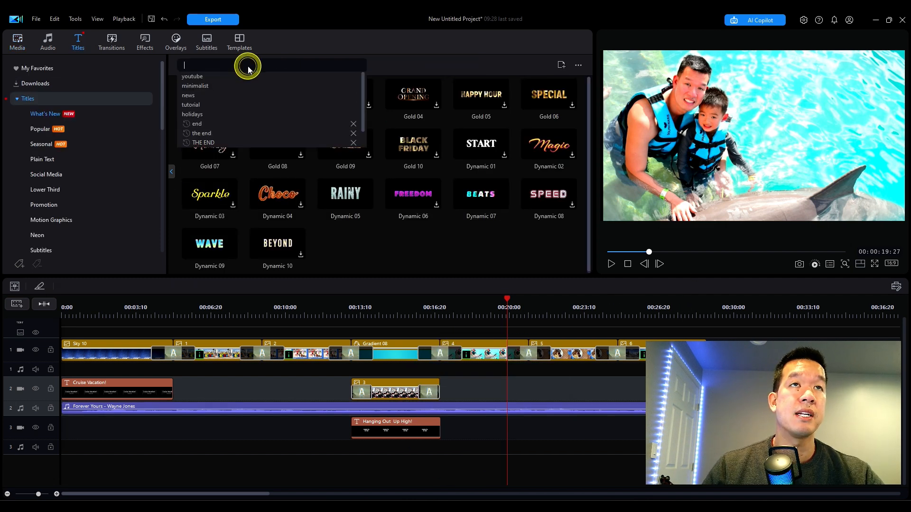
text(the end)
key(Return)
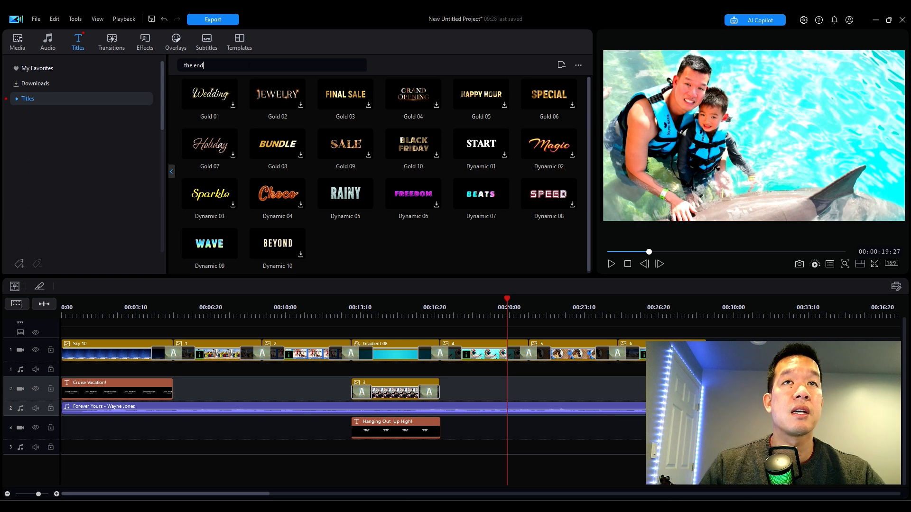
drag(275, 97, 616, 327)
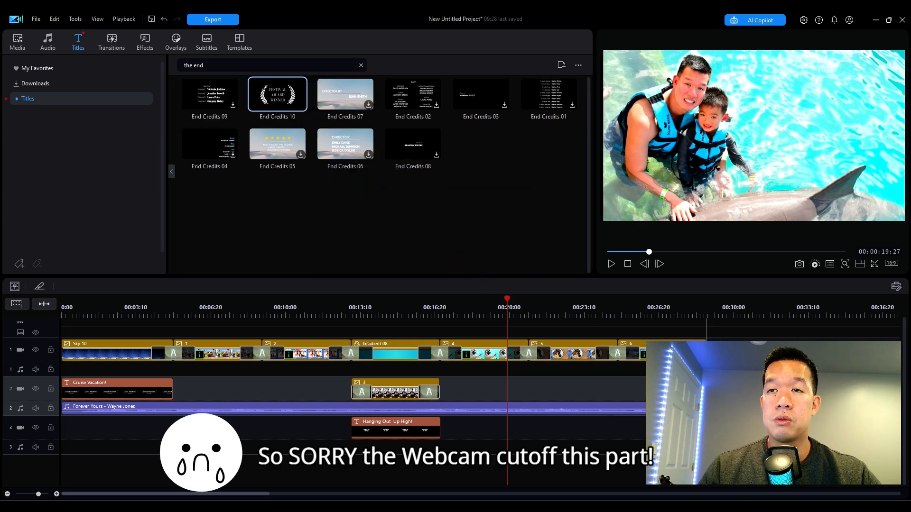
drag(707, 352, 710, 352)
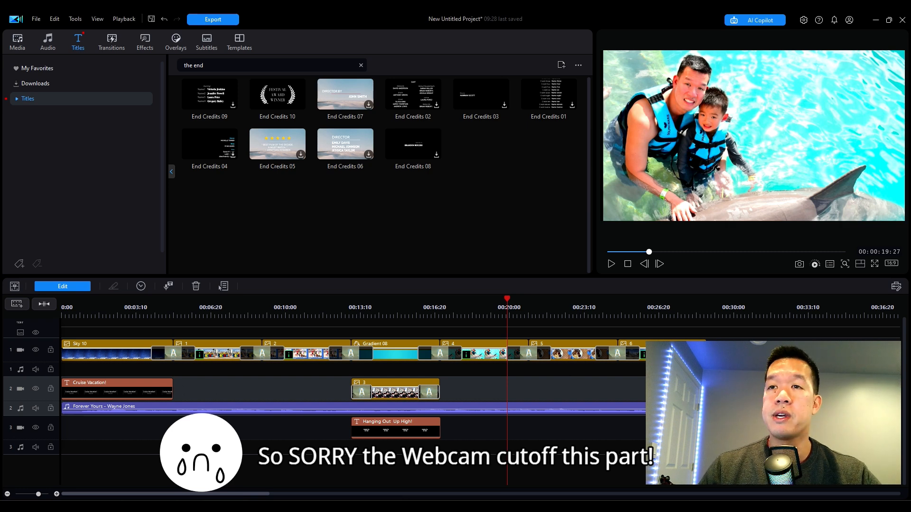
click(740, 307)
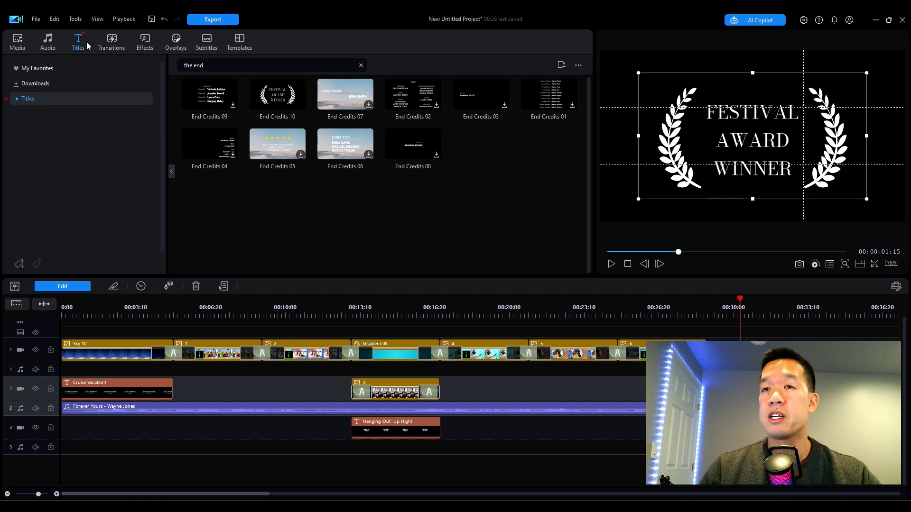
- Add the dark purple gradient color board to video track 1 after photo 6, as the backdrop for the End Credits 10 title
click(18, 40)
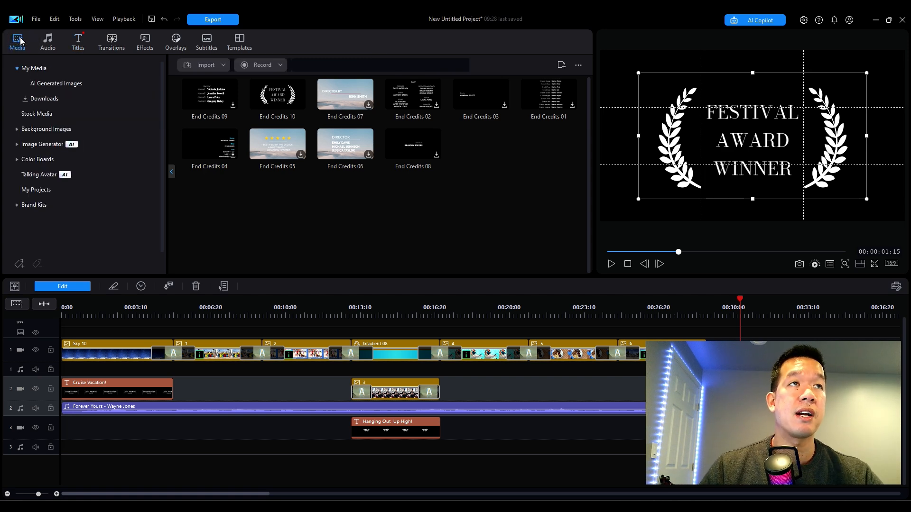
click(46, 132)
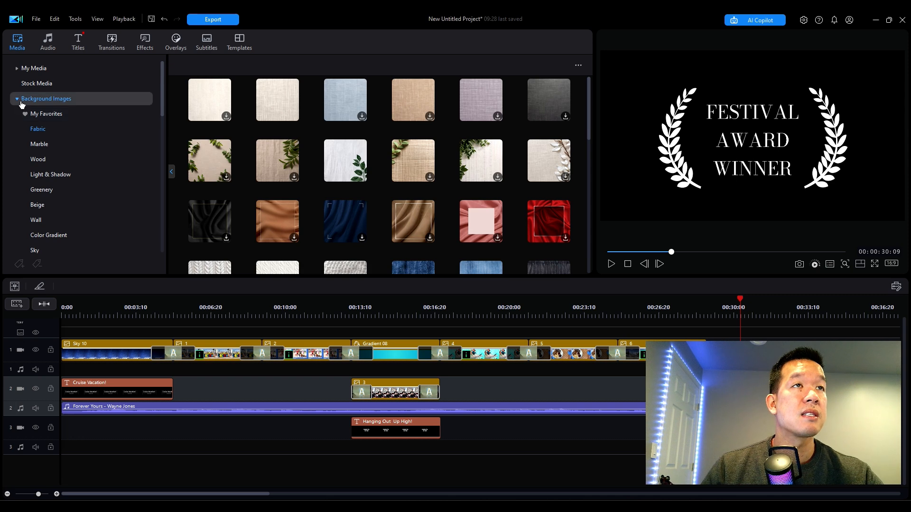
click(17, 100)
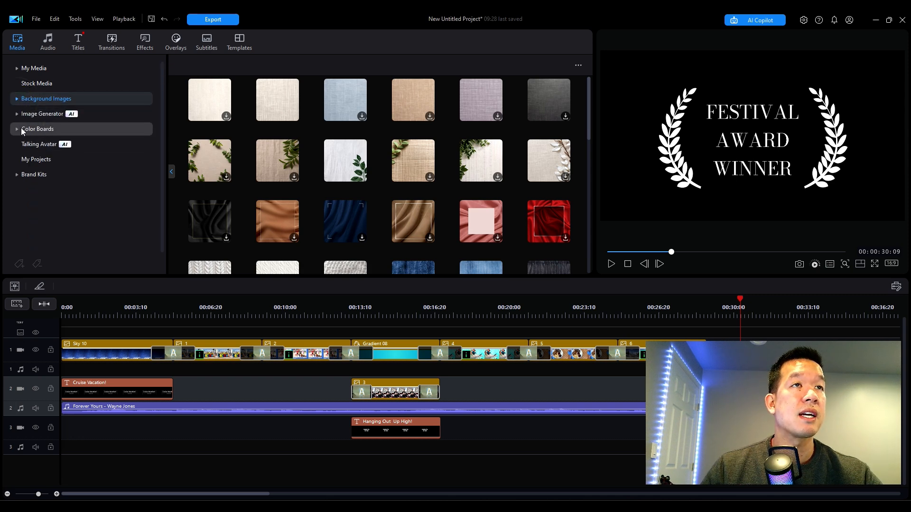
click(17, 129)
click(56, 158)
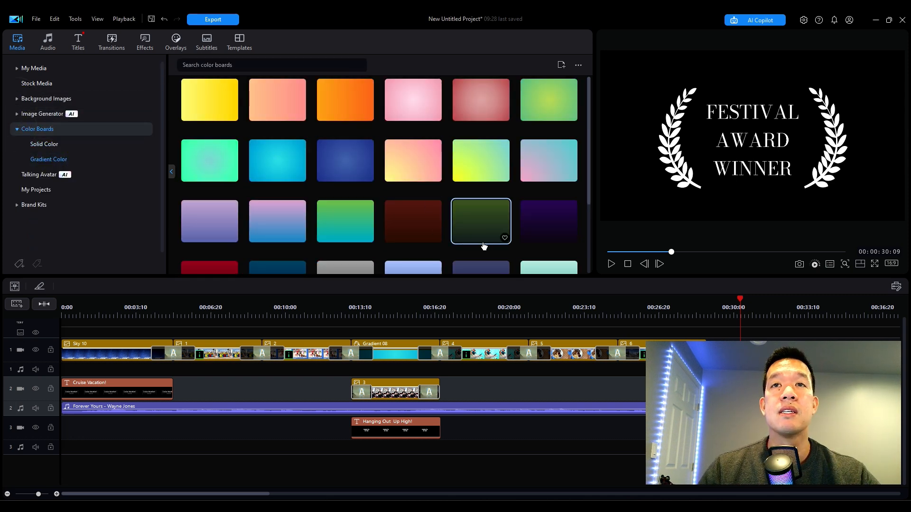
drag(557, 226, 769, 351)
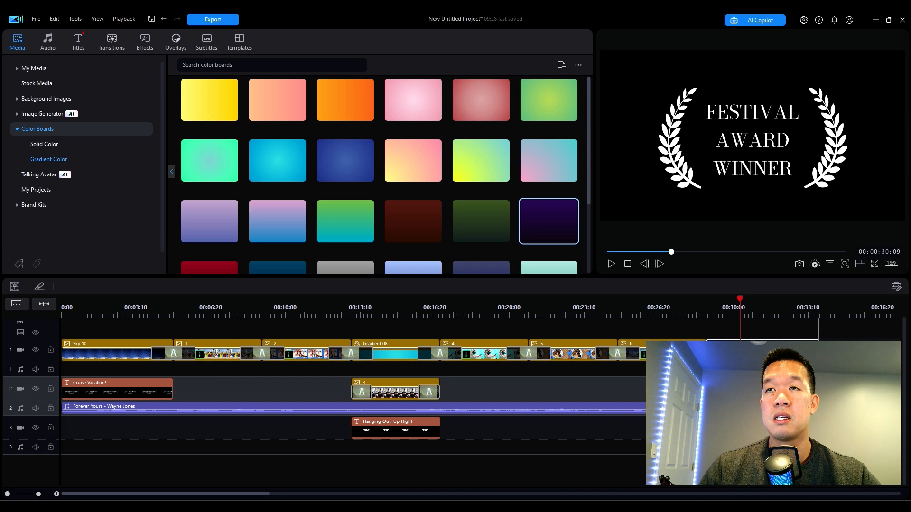
drag(721, 158, 718, 151)
- Change the end credits title text to "The End (Until Next Time)" on two lines and set its font size to 24
double_click(759, 390)
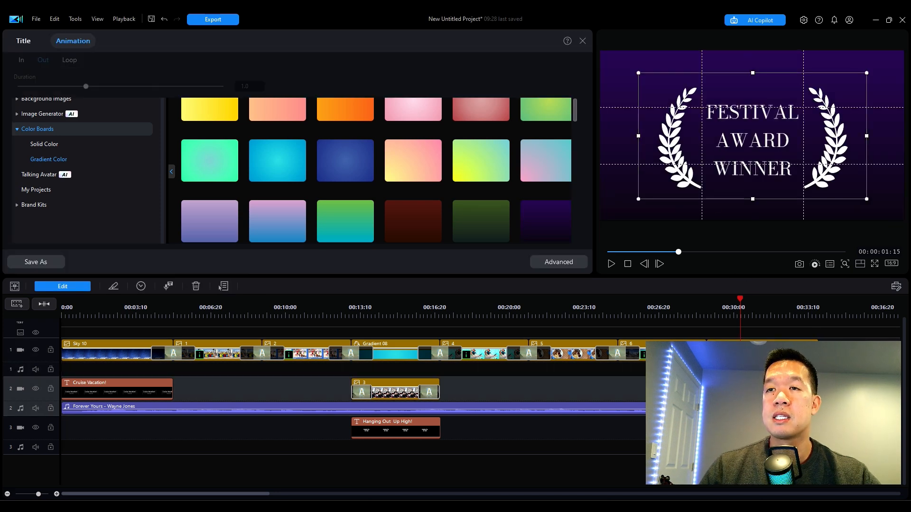
click(19, 43)
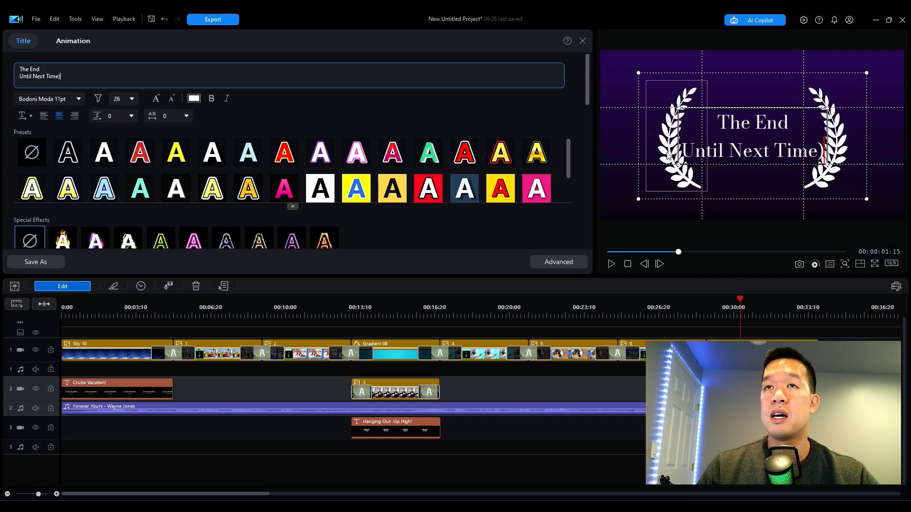
click(134, 97)
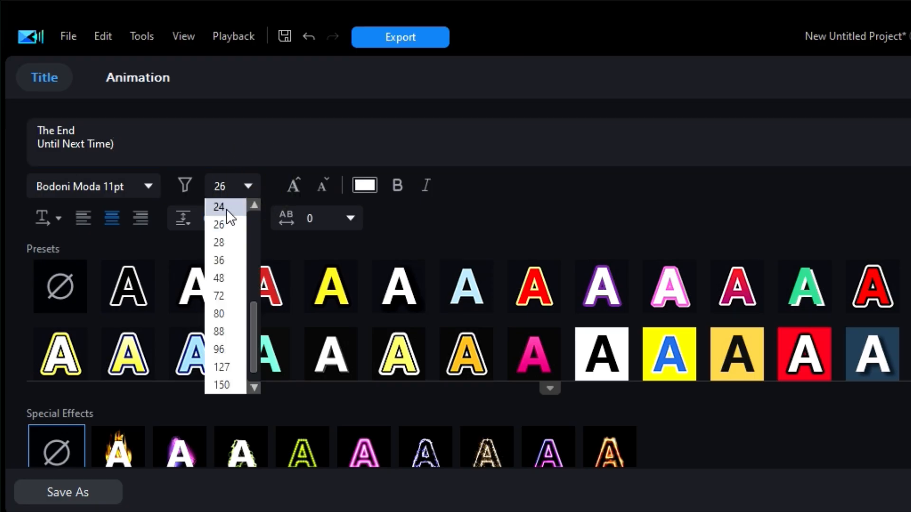
click(226, 209)
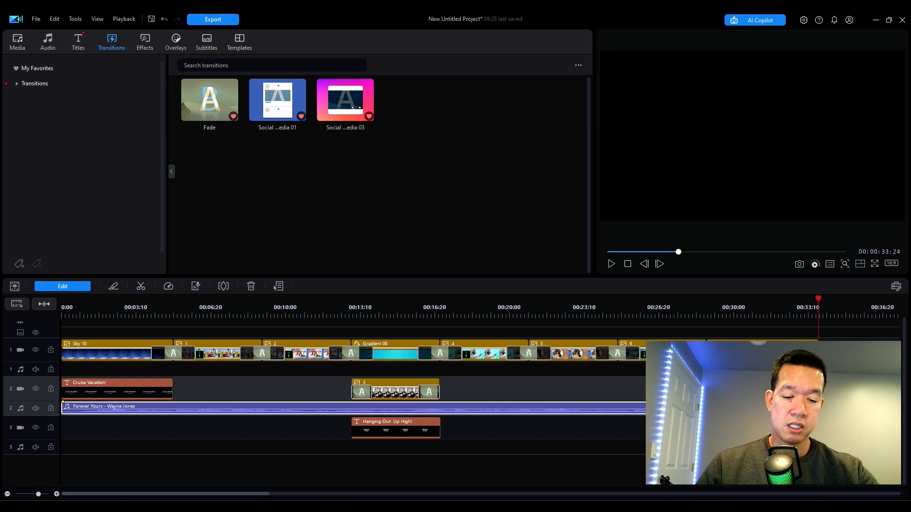
- Split the background music at the end of the slideshow, at 00:00:33:24, and delete the remaining part
key(ctrl+t)
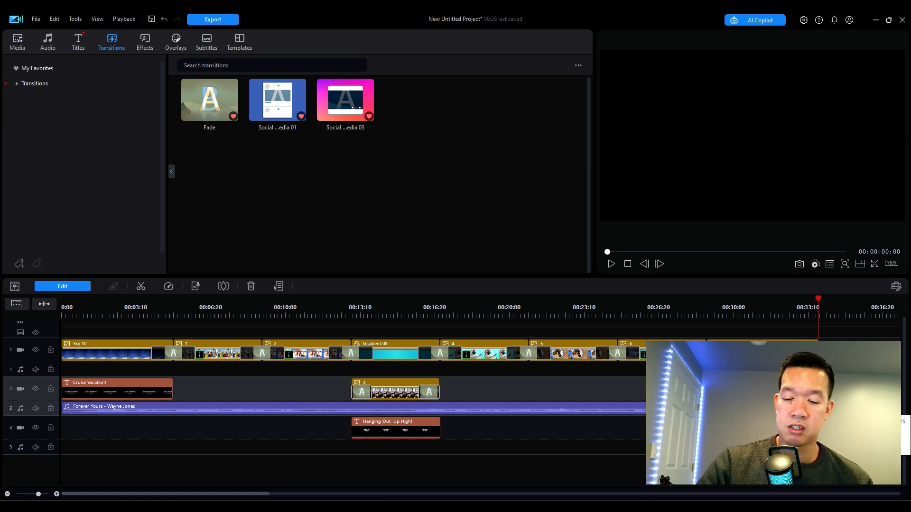
key(Delete)
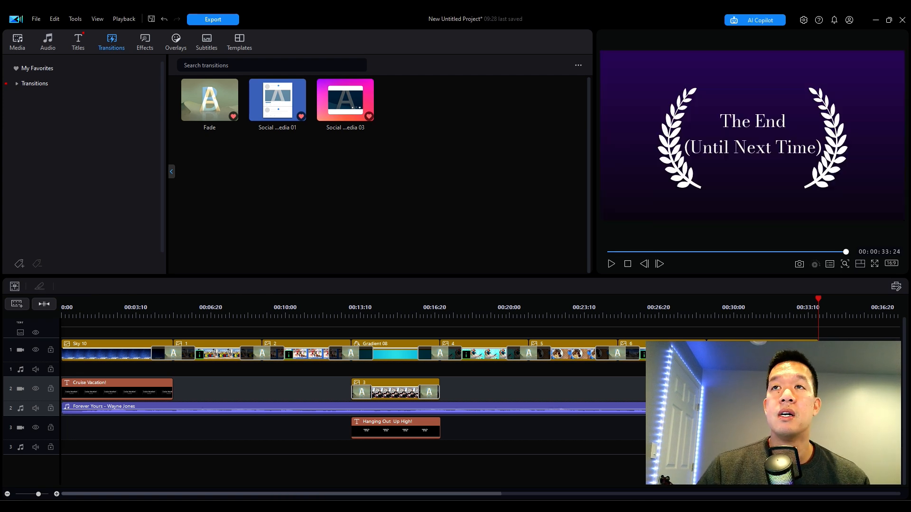